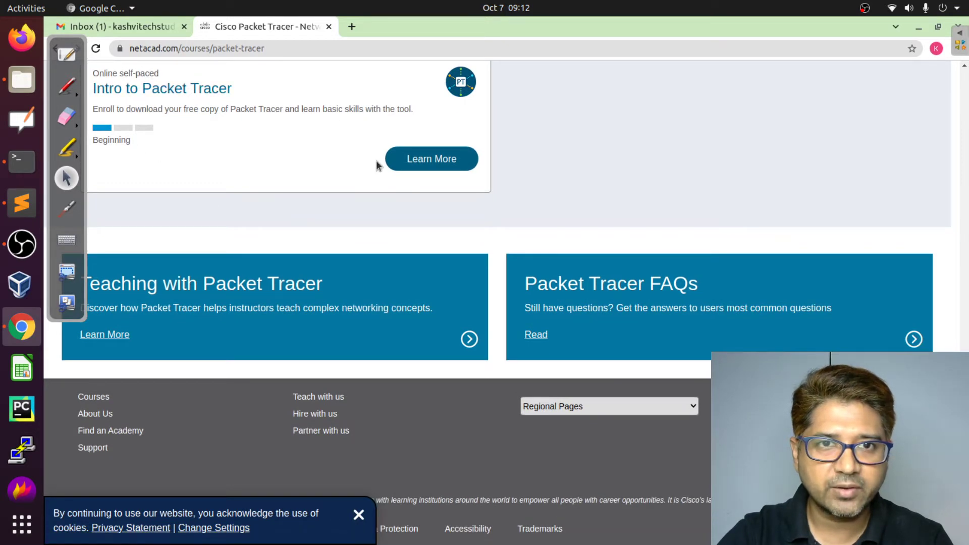
# Step: Open the Packet Tracer page from the Networking Academy's course list
pyautogui.scroll(10, 378, 162)
pyautogui.scroll(4, 378, 166)
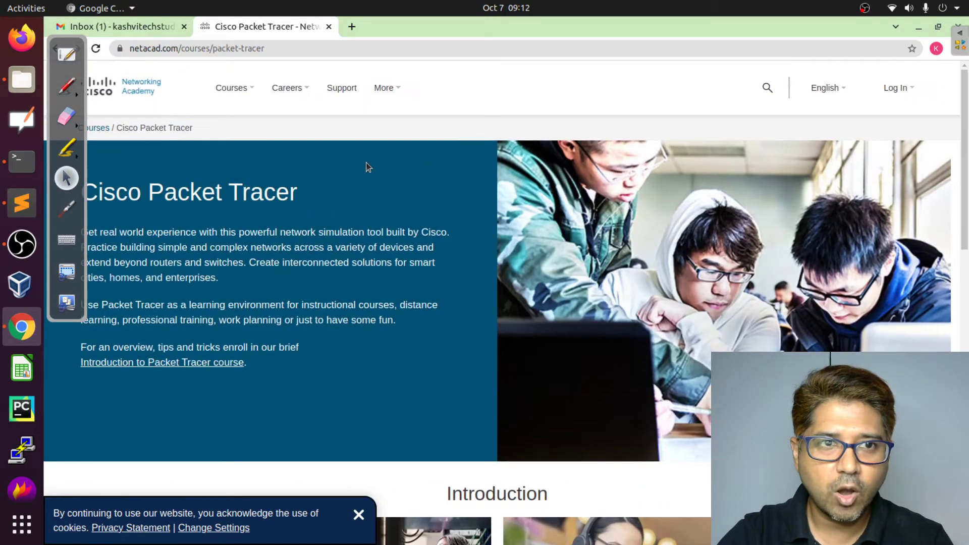
pyautogui.click(244, 90)
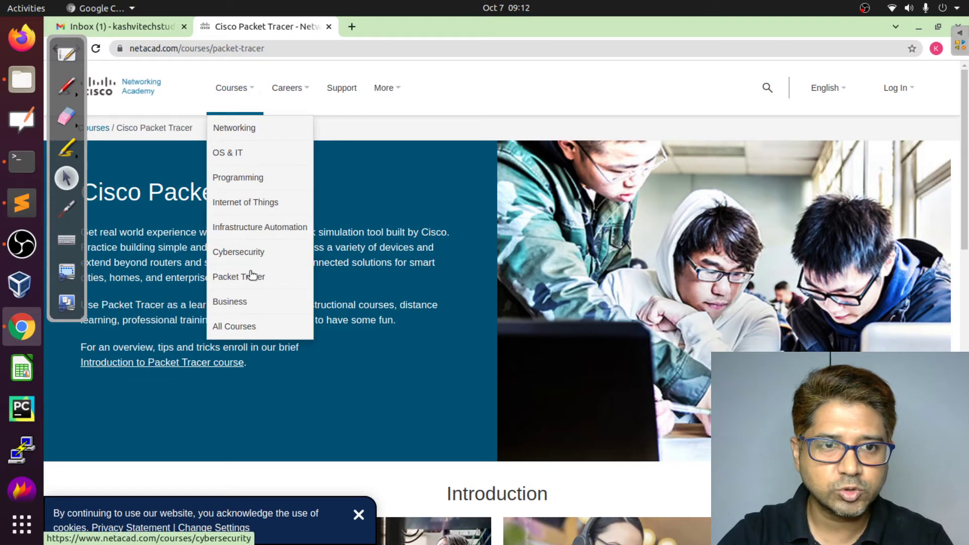
pyautogui.click(251, 276)
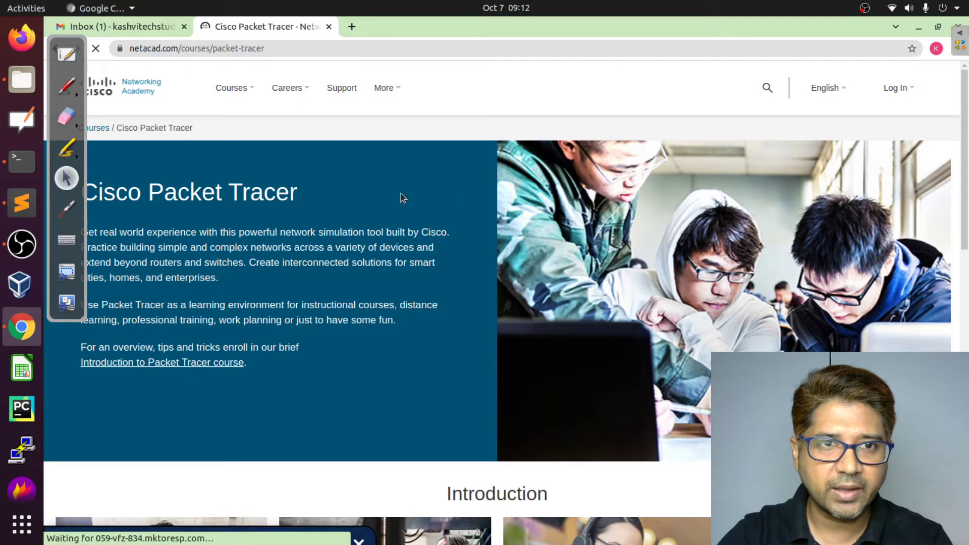
# Step: Open the details of the Intro to Packet Tracer course offered under Get Started
pyautogui.scroll(-5, 411, 181)
pyautogui.scroll(-7, 412, 181)
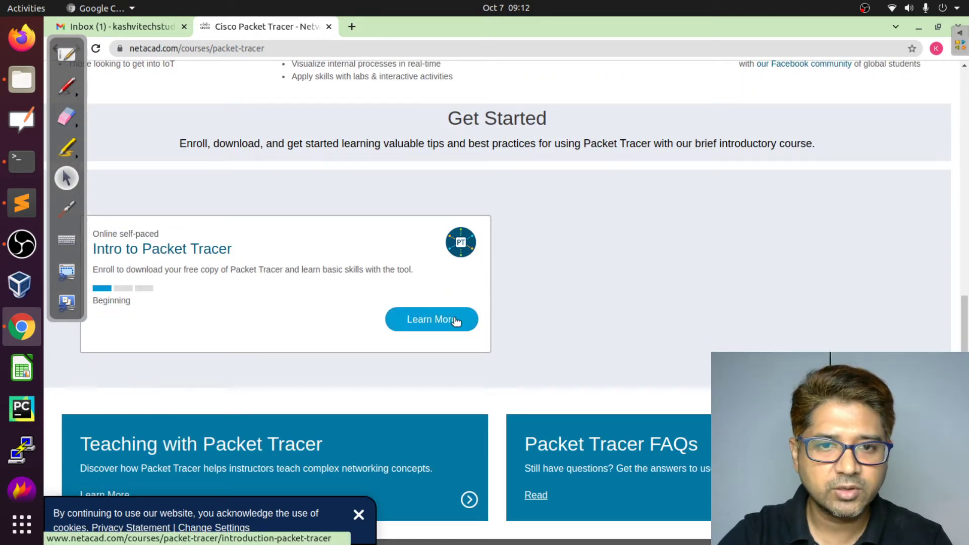
pyautogui.click(438, 323)
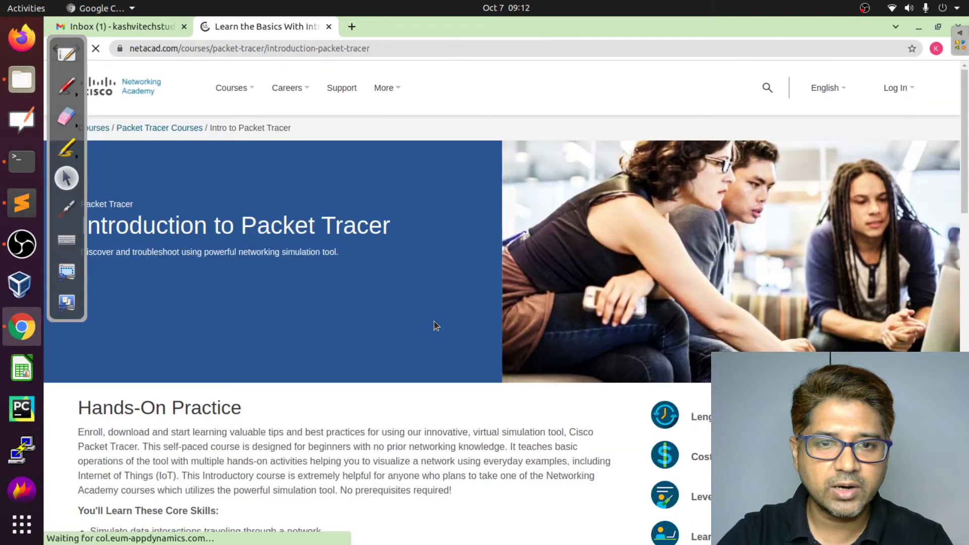
# Step: Review the Introduction to Packet Tracer course details and start signing up for the English version
pyautogui.scroll(-2, 613, 188)
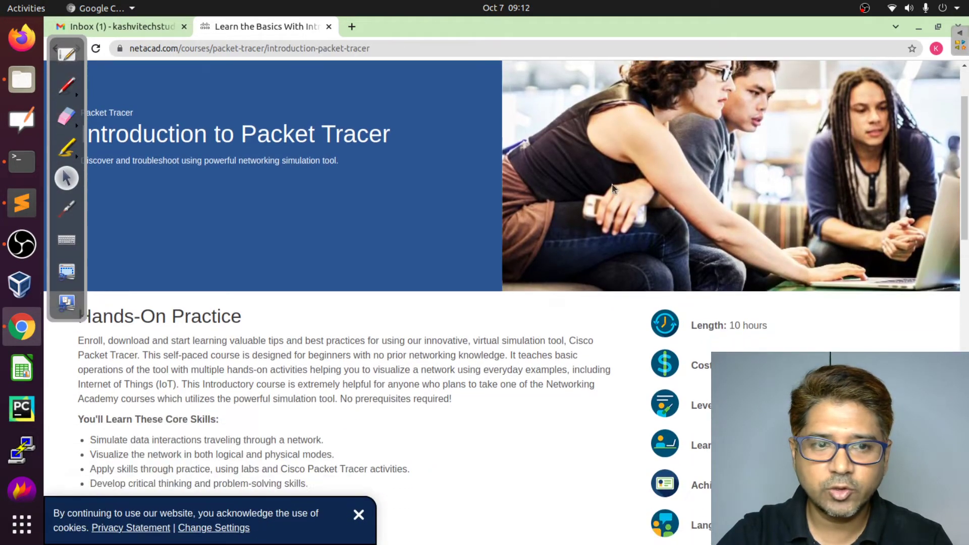
pyautogui.scroll(-1, 612, 187)
pyautogui.scroll(3, 345, 238)
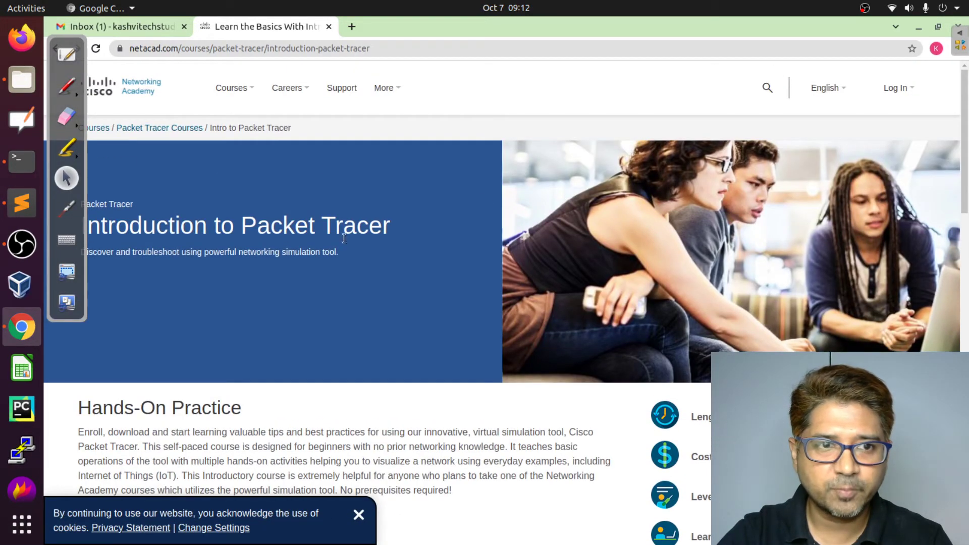
pyautogui.scroll(-4, 374, 245)
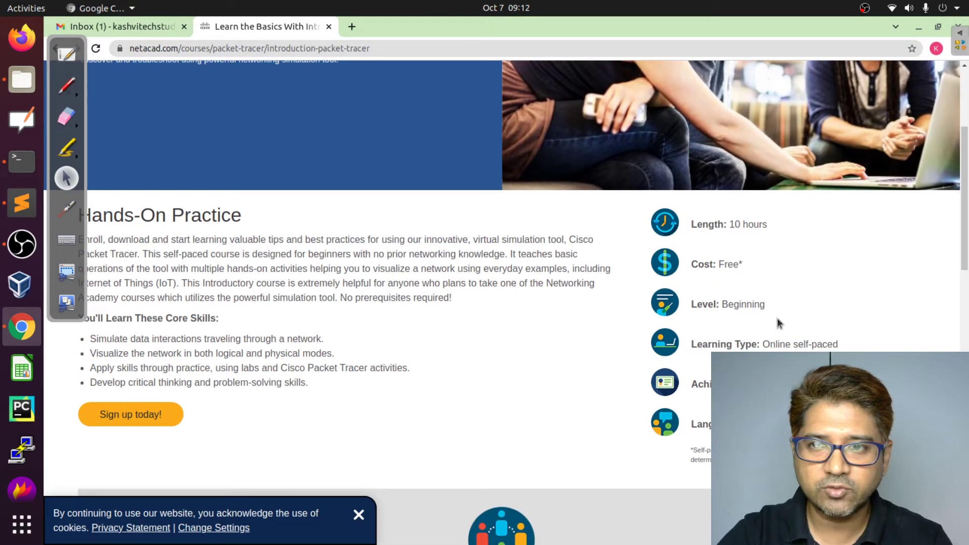
pyautogui.scroll(-1, 490, 353)
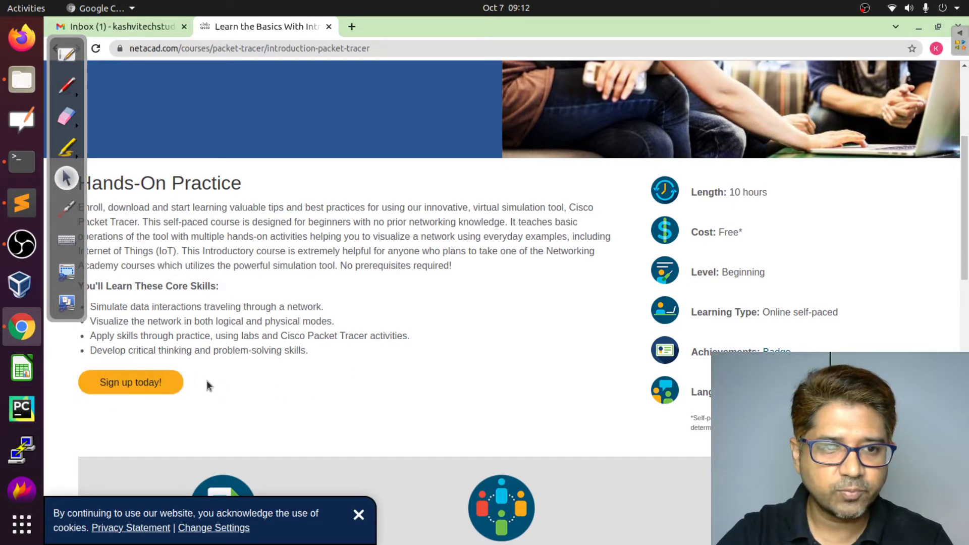
pyautogui.moveTo(116, 389)
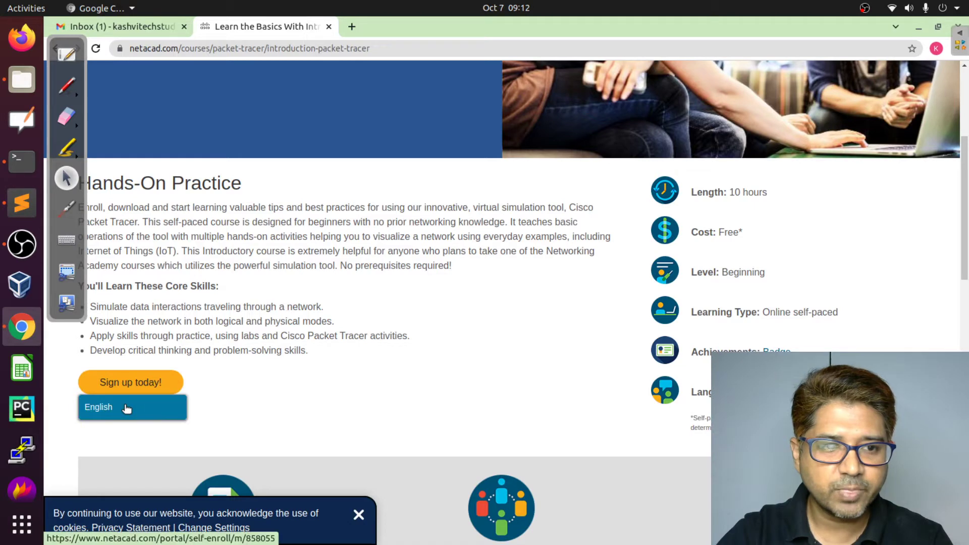
pyautogui.click(126, 409)
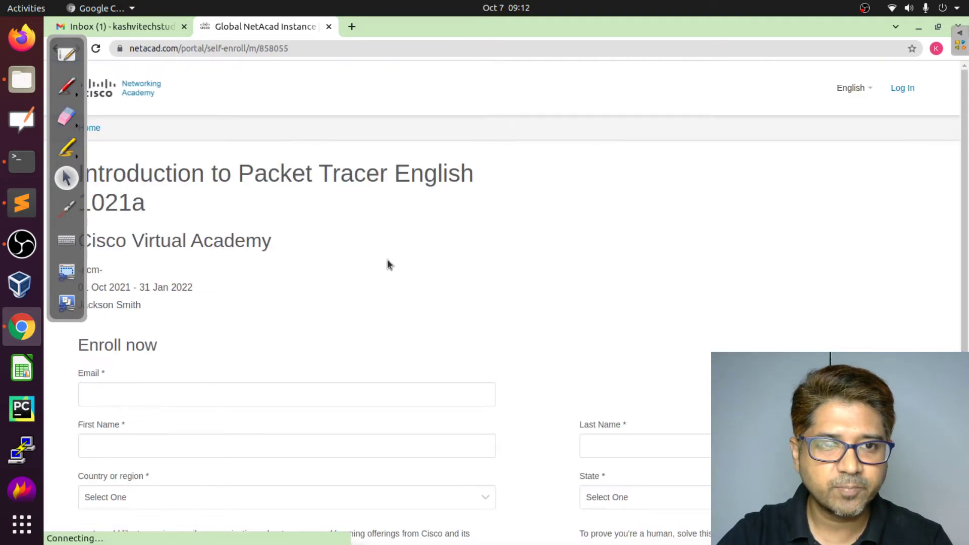
# Step: Move the floating OpenBoard annotation toolbar away from the browser's navigation controls and the enrollment form's field labels
pyautogui.scroll(-1, 462, 227)
pyautogui.scroll(-2, 462, 227)
pyautogui.click(170, 266)
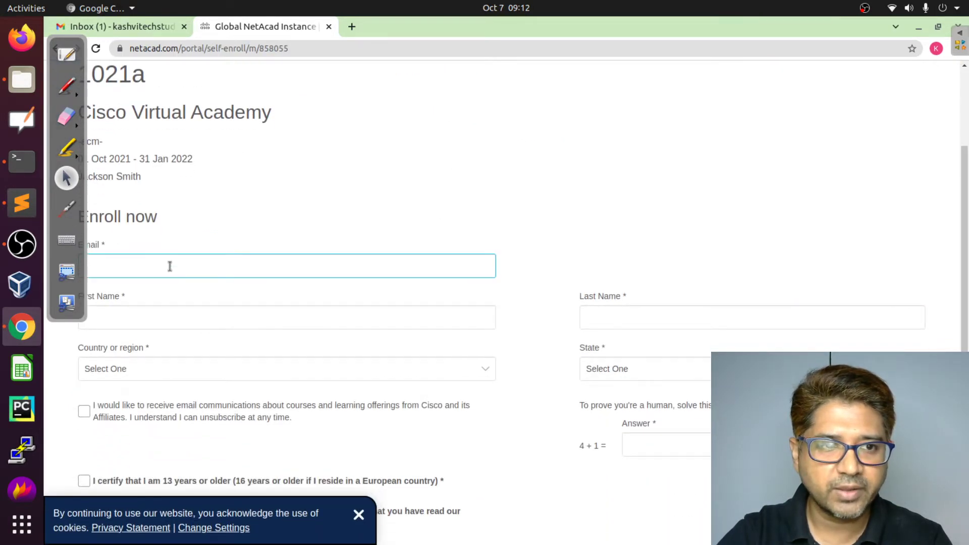
pyautogui.click(59, 49)
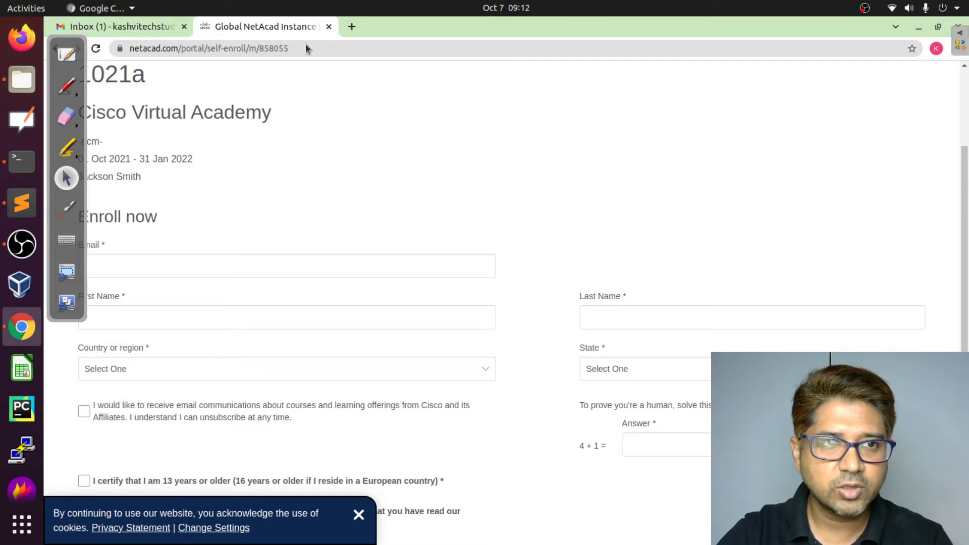
pyautogui.hotkey('ctrl', 'shift', 'h')
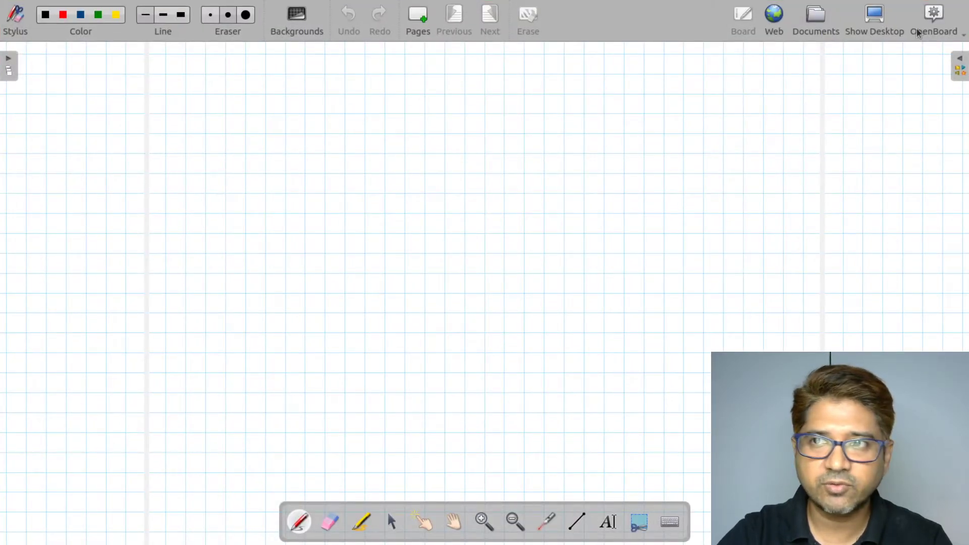
pyautogui.click(879, 18)
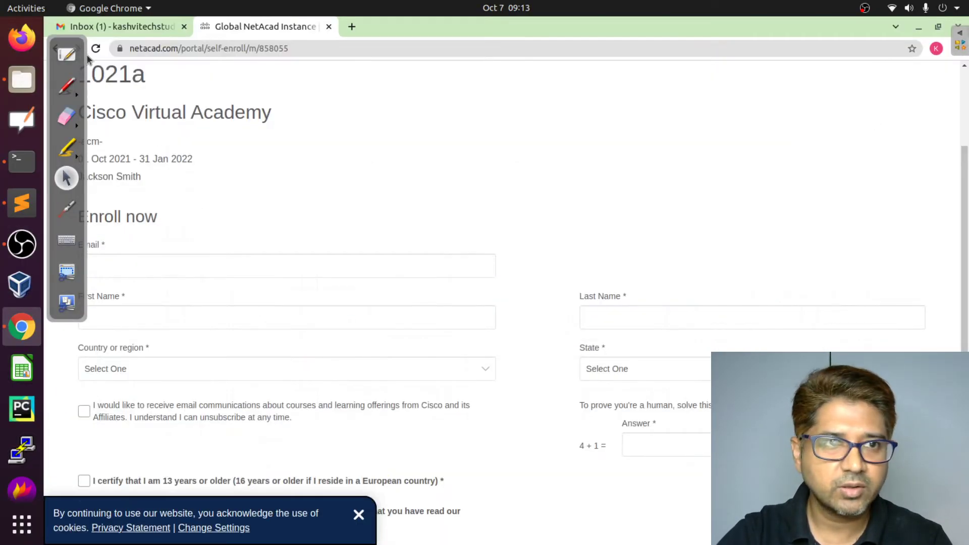
pyautogui.moveTo(83, 48); pyautogui.dragTo(864, 86)
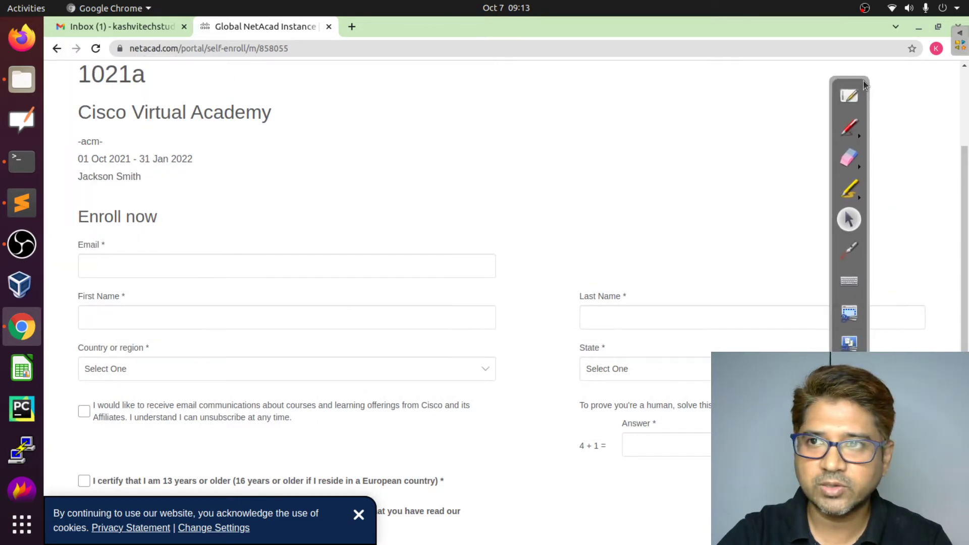
# Step: Fill in the enrollment form's email, first name and last name with the saved autofill suggestions
pyautogui.click(156, 271)
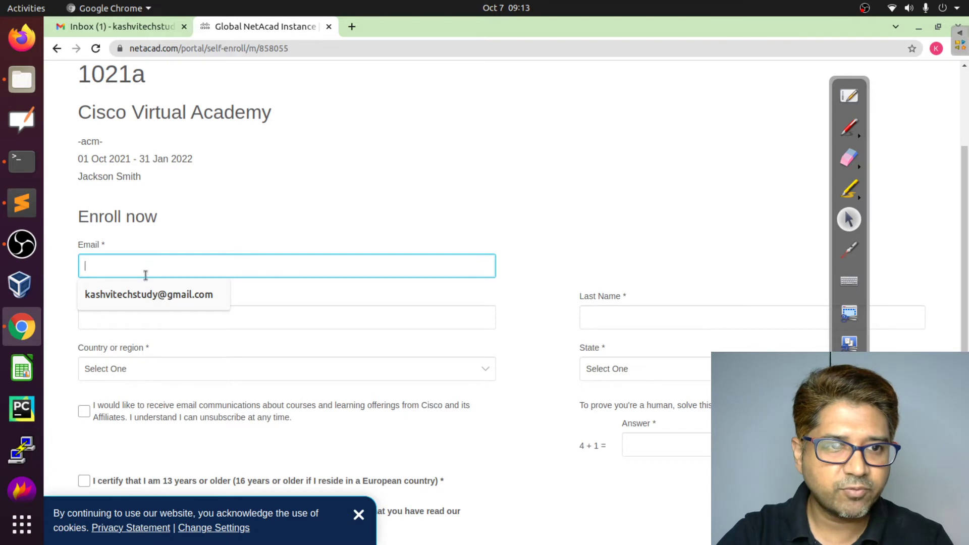
pyautogui.click(142, 297)
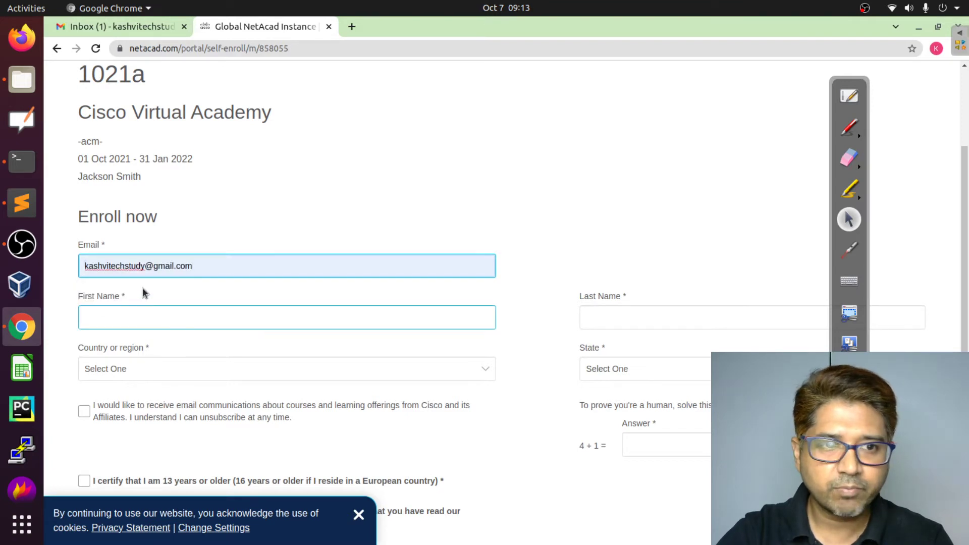
pyautogui.click(127, 322)
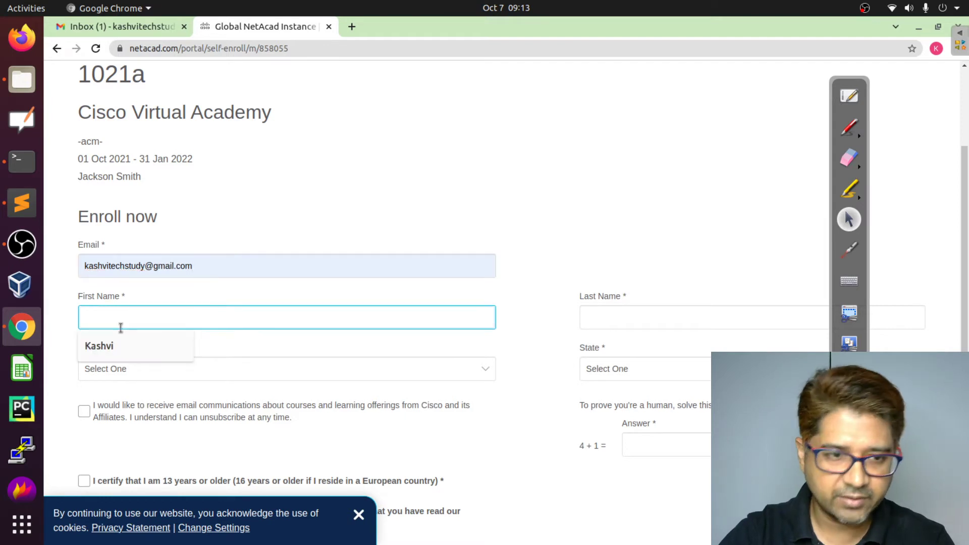
pyautogui.click(113, 347)
pyautogui.click(591, 314)
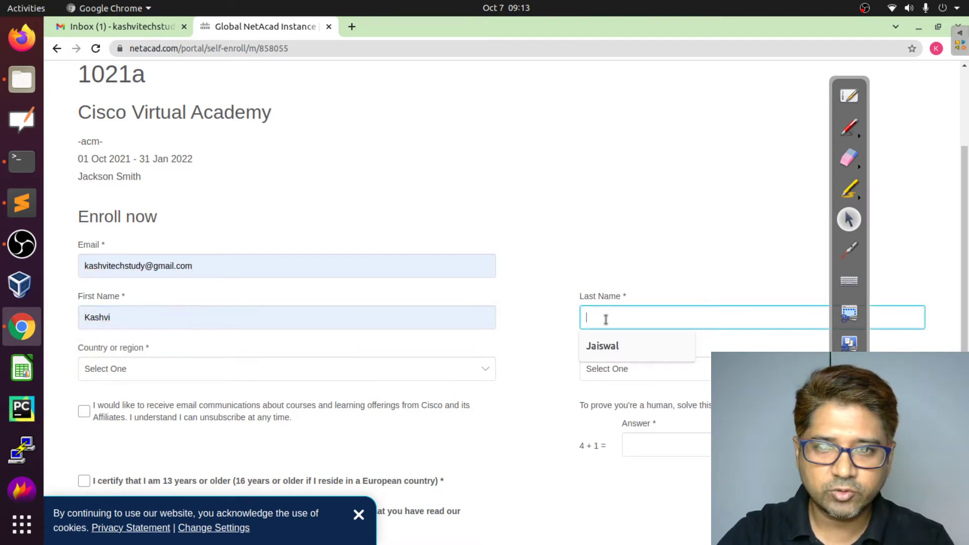
pyautogui.click(601, 353)
# Step: Set the enrollment form's country to India and the state to Maharashtra
pyautogui.click(283, 368)
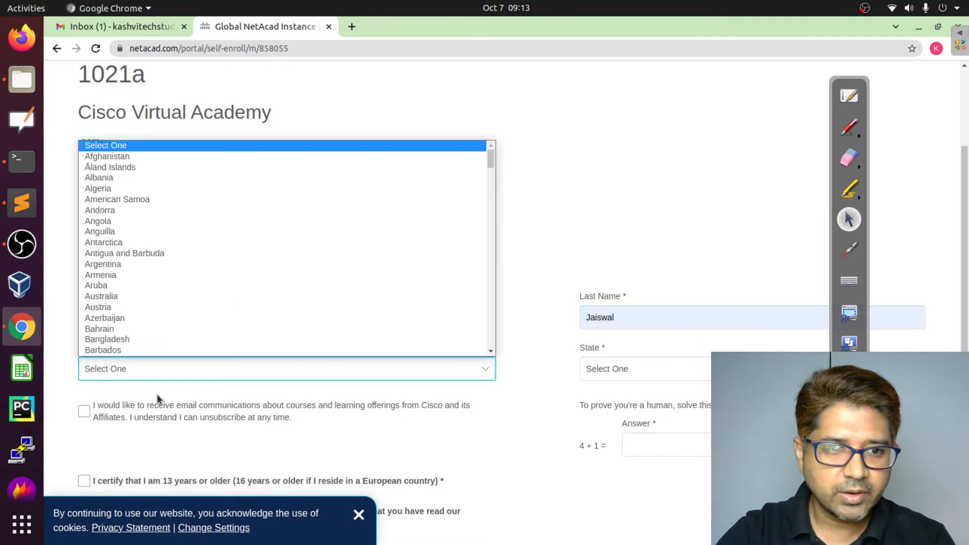
pyautogui.write('india')
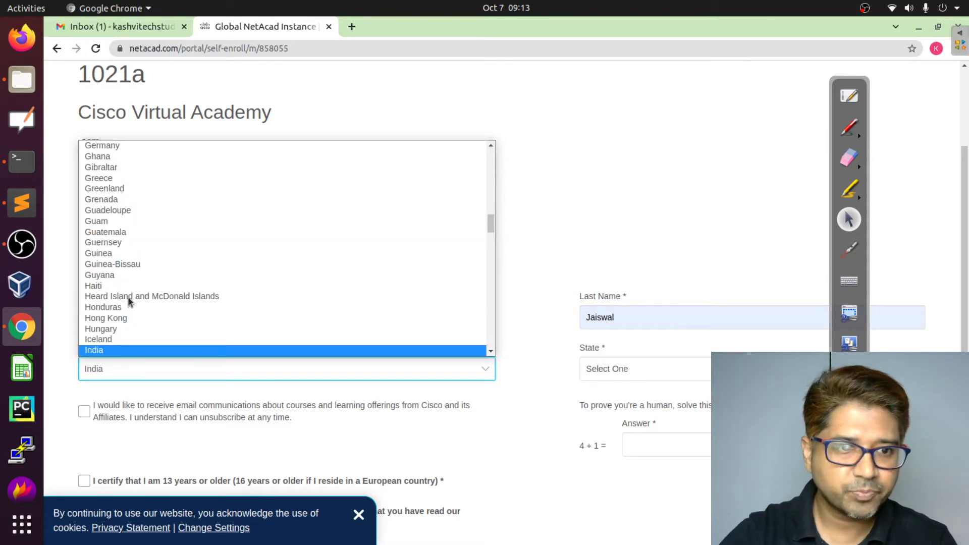
pyautogui.click(130, 349)
pyautogui.click(646, 370)
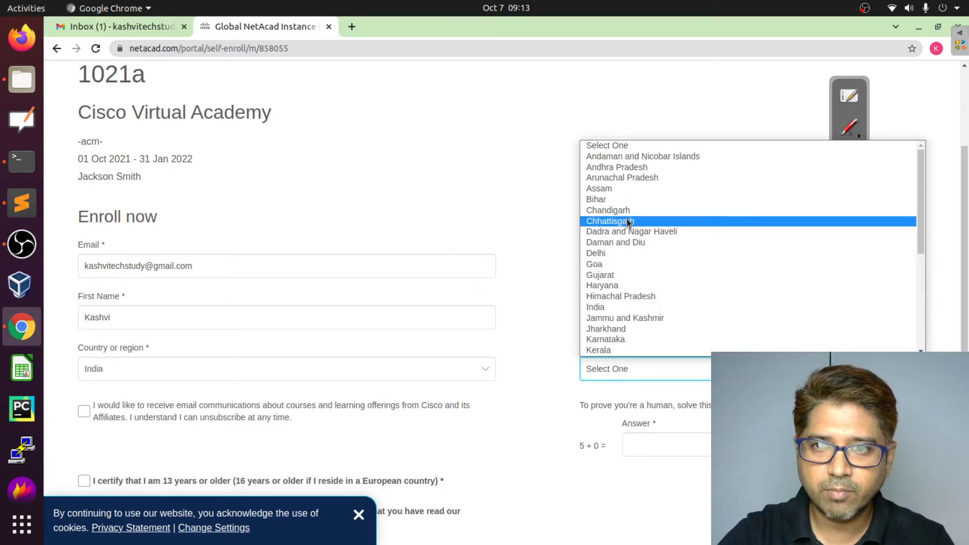
pyautogui.scroll(-1, 628, 223)
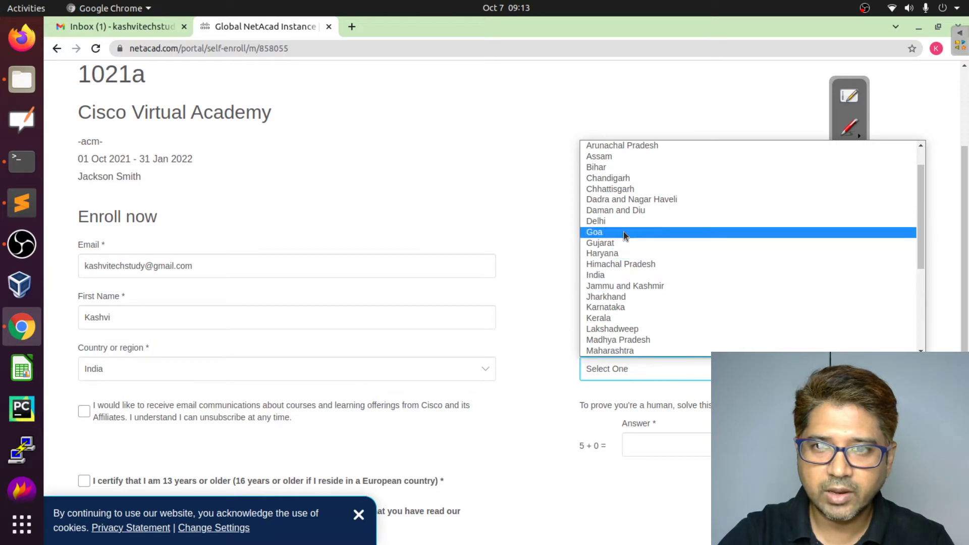
pyautogui.click(626, 350)
# Step: Opt in to Cisco email communications and answer the human-verification math problem with 5
pyautogui.scroll(-1, 524, 304)
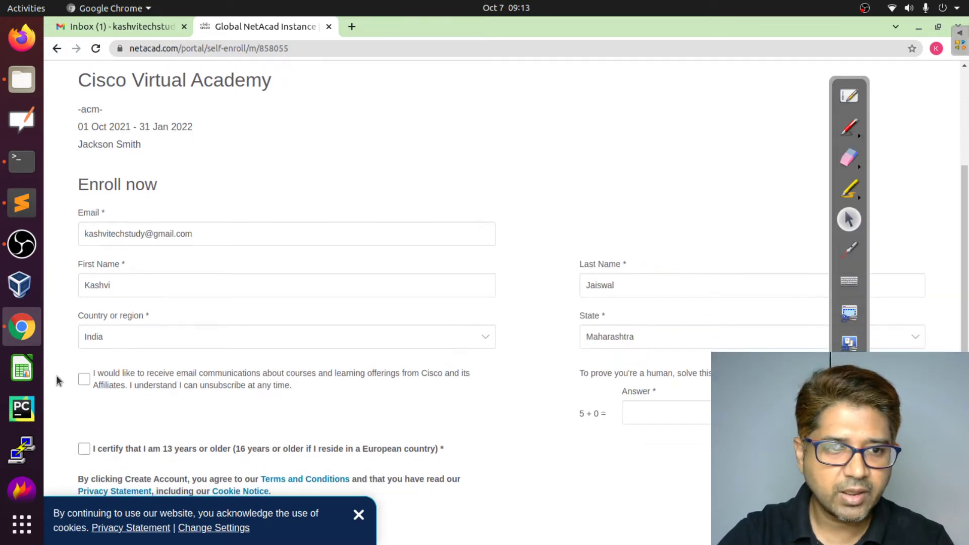
pyautogui.click(85, 380)
pyautogui.scroll(-3, 411, 378)
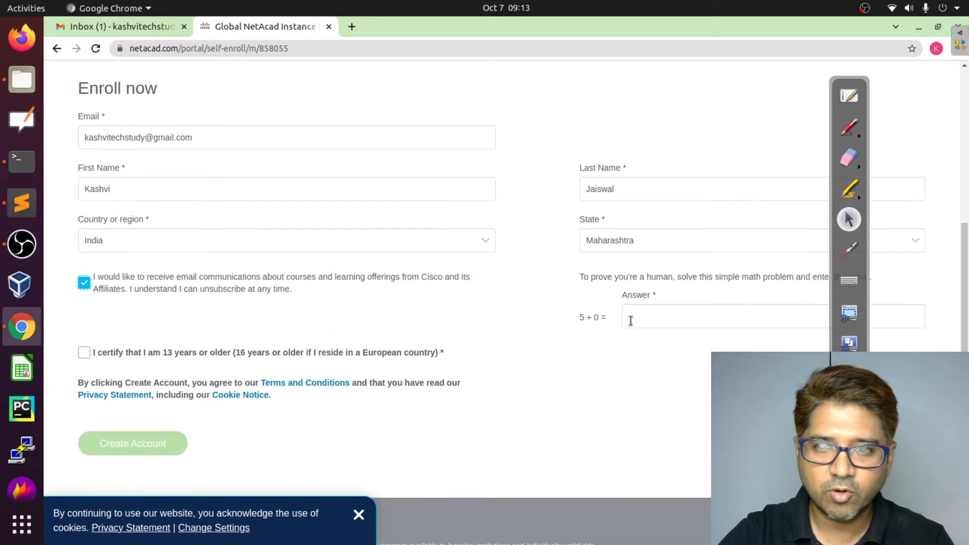
pyautogui.click(631, 320)
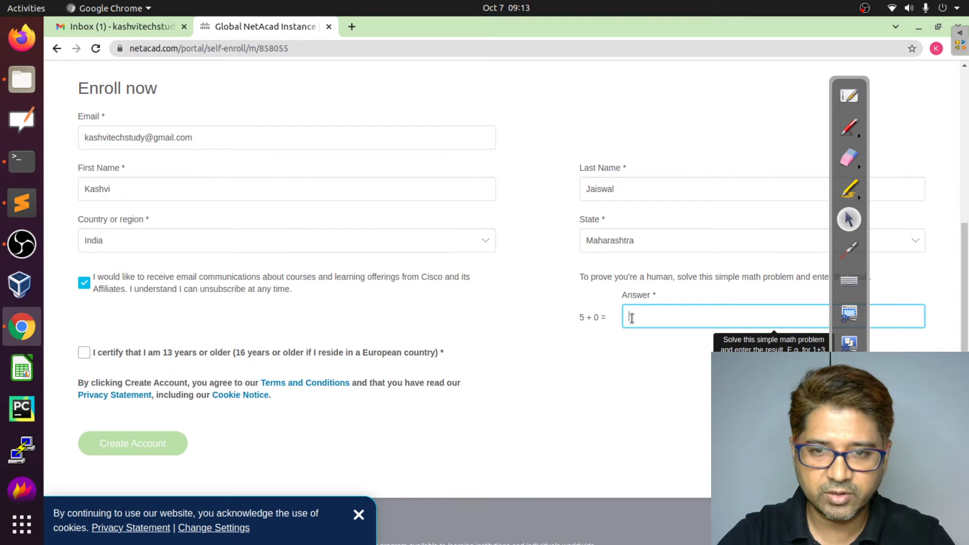
pyautogui.click(580, 337)
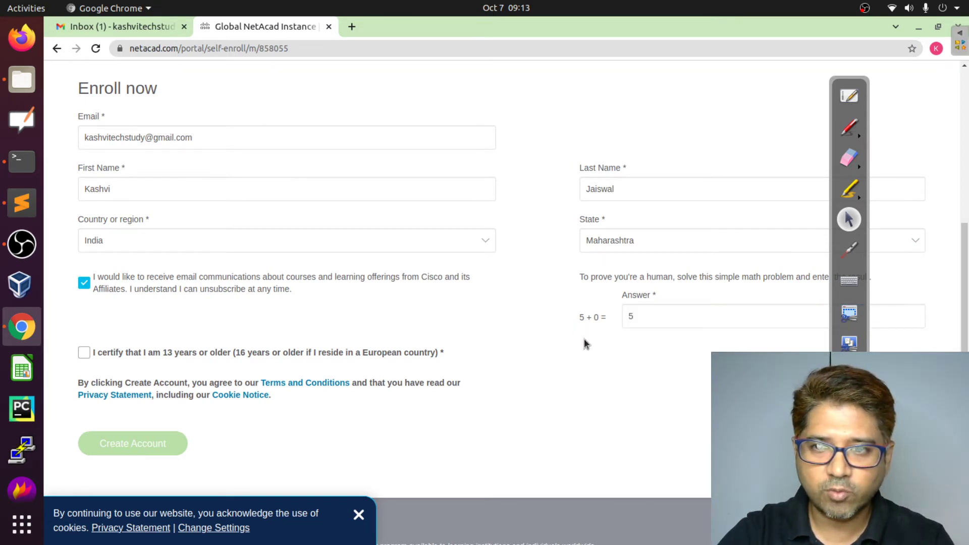
# Step: Certify the minimum age requirement and submit the enrollment form to create the account
pyautogui.click(84, 352)
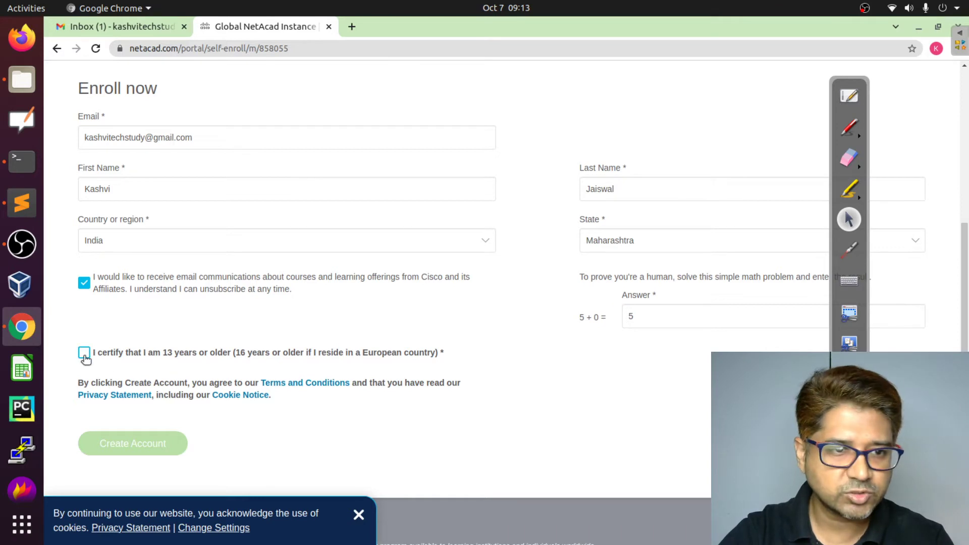
pyautogui.scroll(-1, 428, 393)
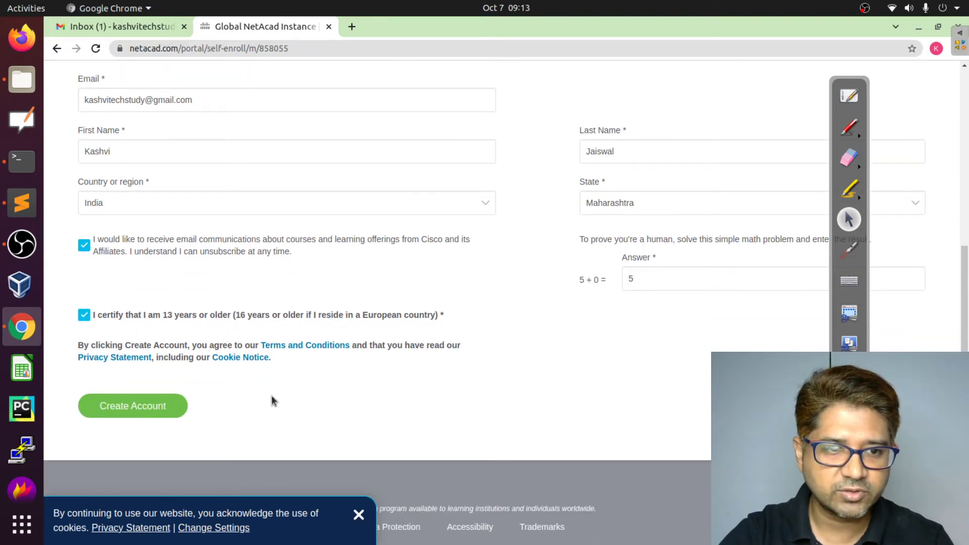
pyautogui.click(144, 410)
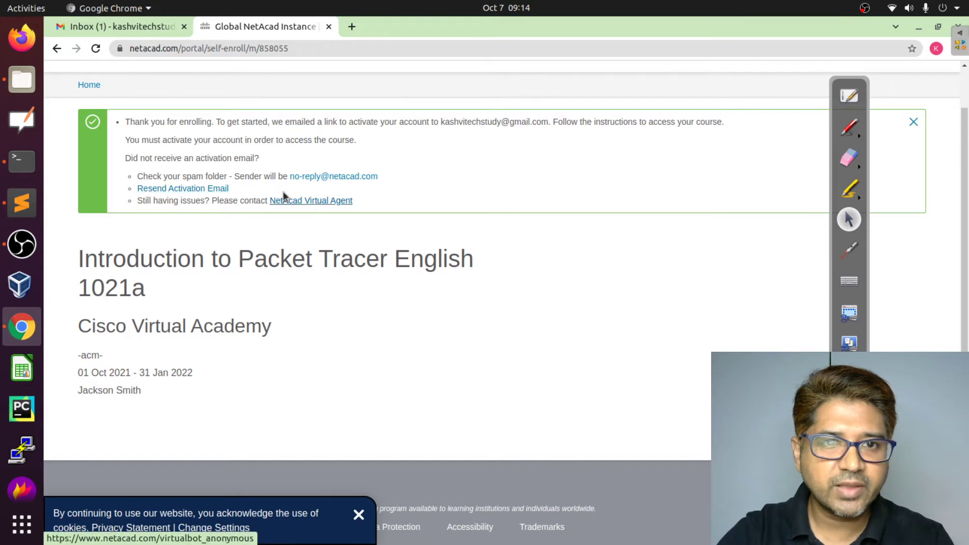
# Step: Read the activation instructions in the enrollment confirmation, check the Gmail inbox for the activation email and return to the confirmation page
pyautogui.scroll(2, 309, 354)
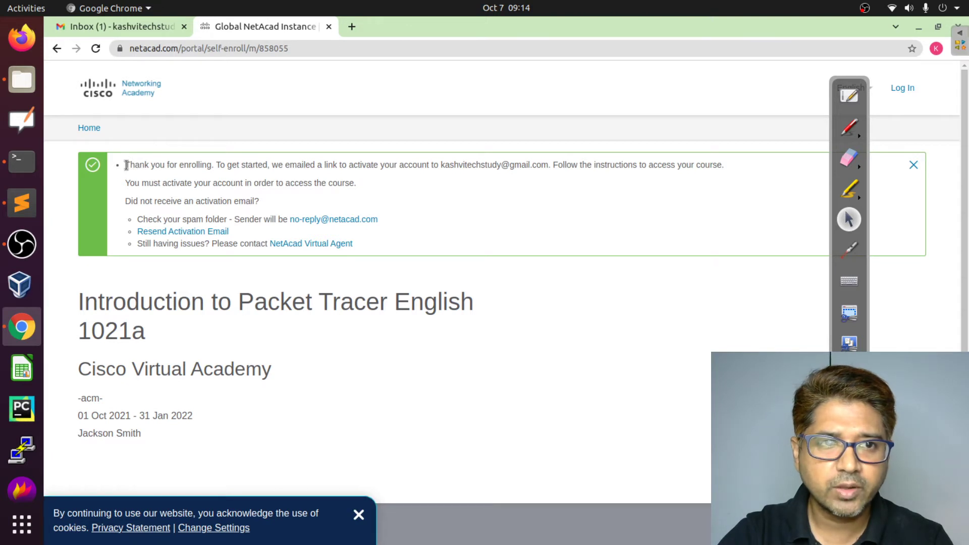
pyautogui.moveTo(126, 165); pyautogui.dragTo(434, 165)
pyautogui.click(458, 194)
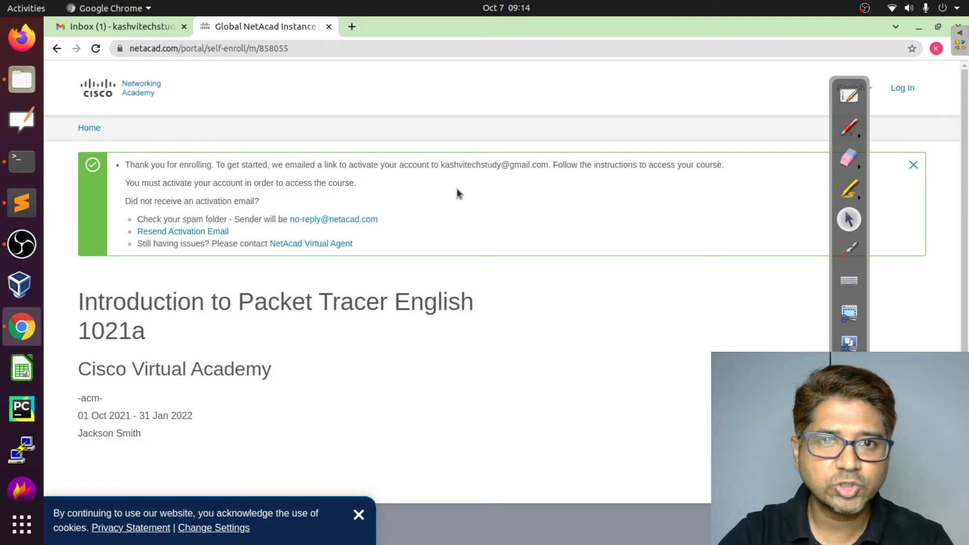
pyautogui.click(141, 27)
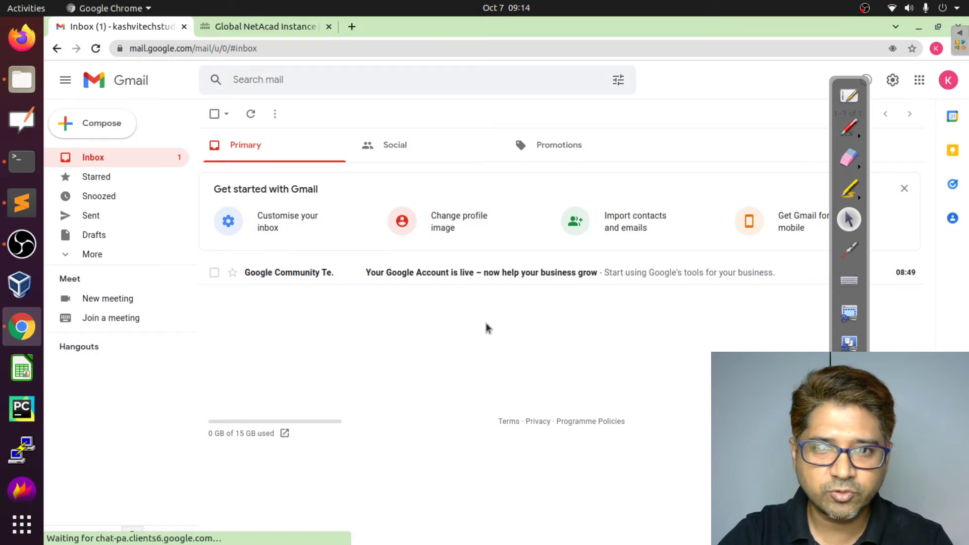
pyautogui.click(273, 27)
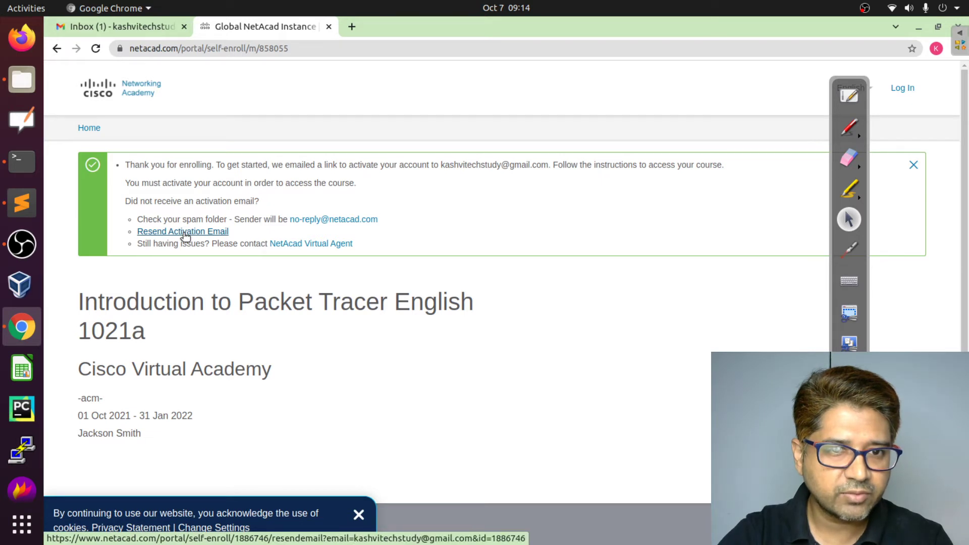
# Step: Resend the activation email from the enrollment confirmation page and check the Gmail inbox for it
pyautogui.click(185, 236)
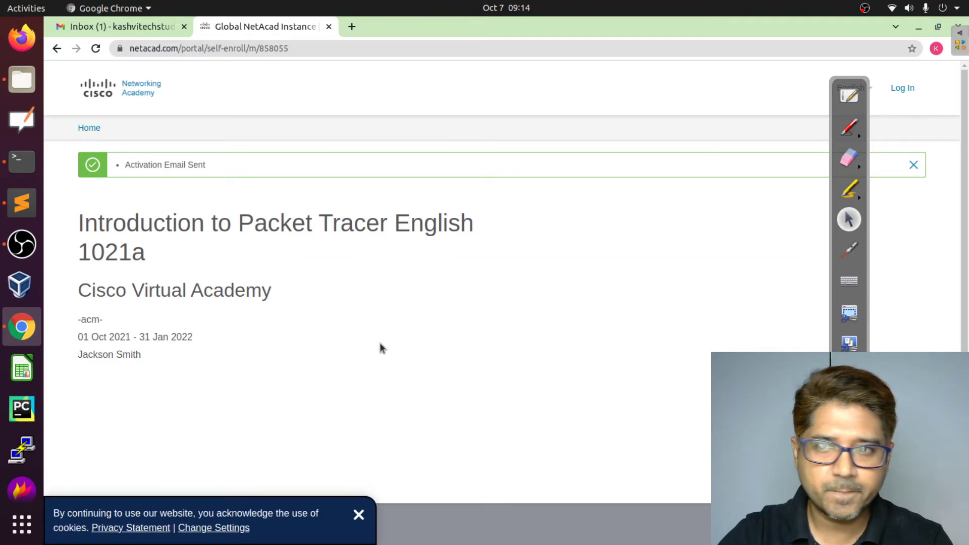
pyautogui.click(128, 29)
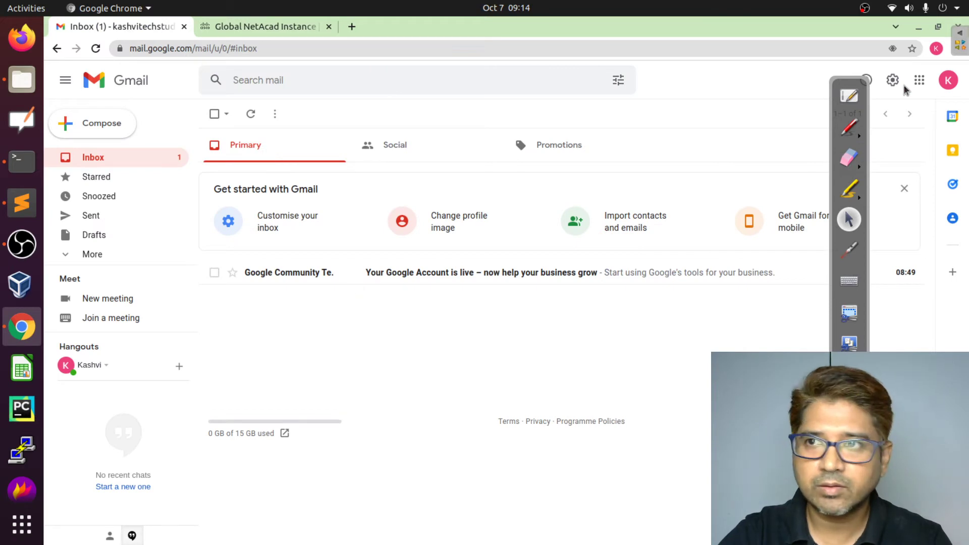
# Step: Sign out of Gmail and sign back in to the same account by entering the account password
pyautogui.click(949, 80)
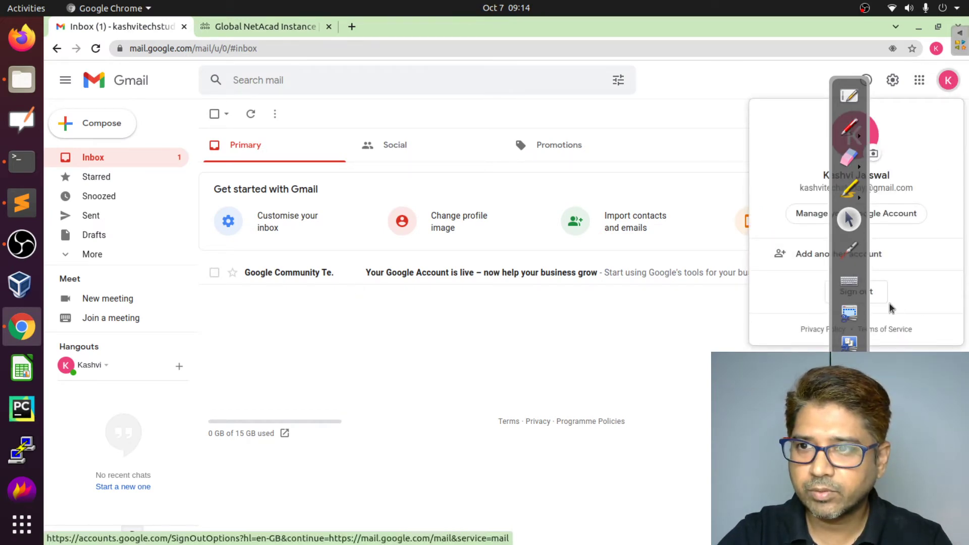
pyautogui.click(873, 297)
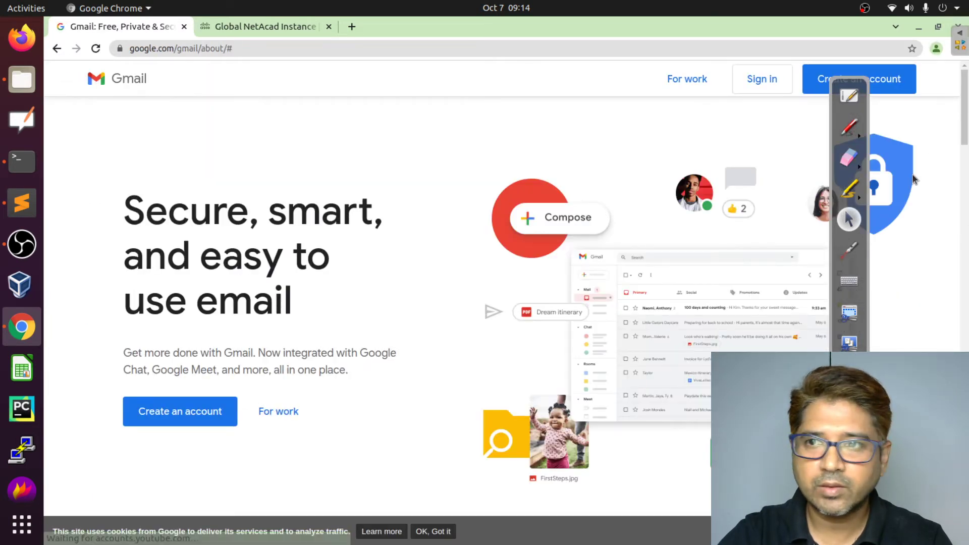
pyautogui.click(771, 84)
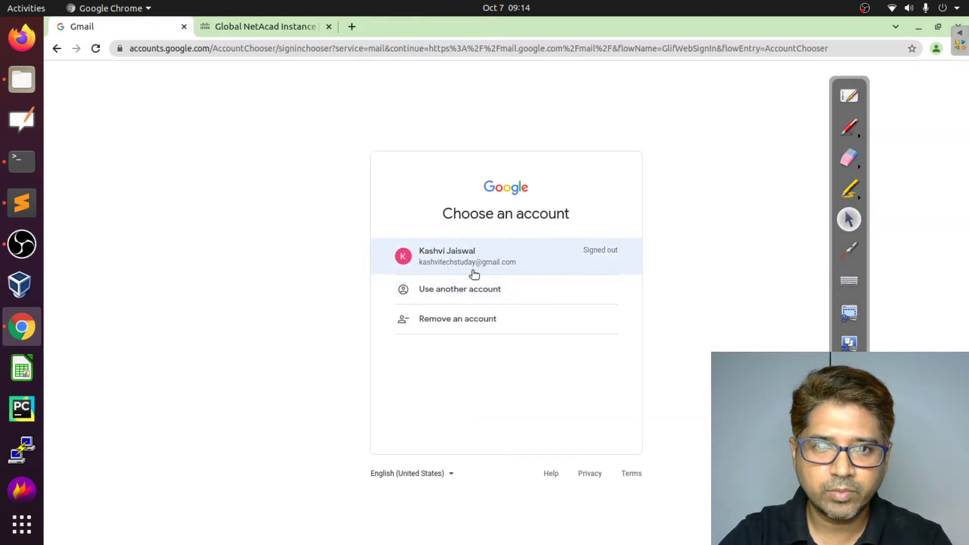
pyautogui.click(453, 262)
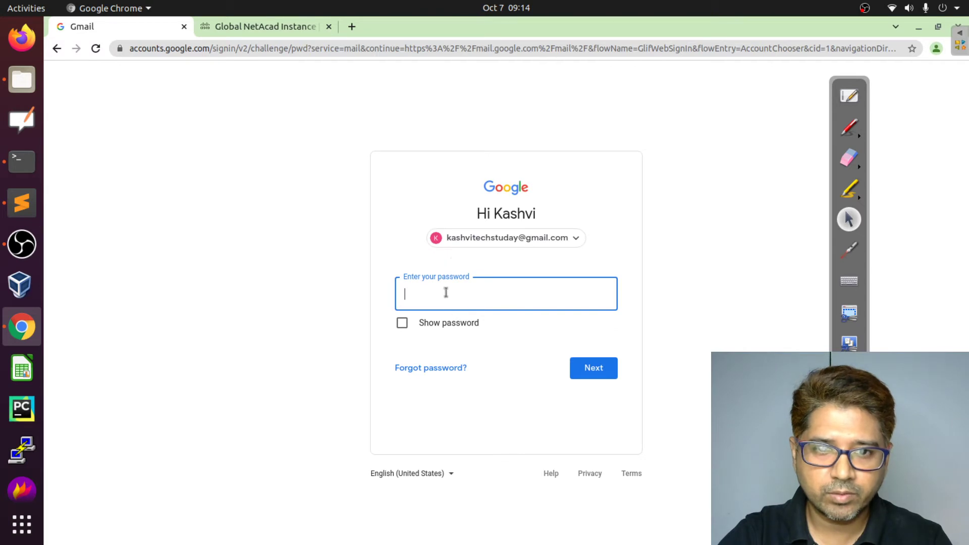
pyautogui.write('•••')
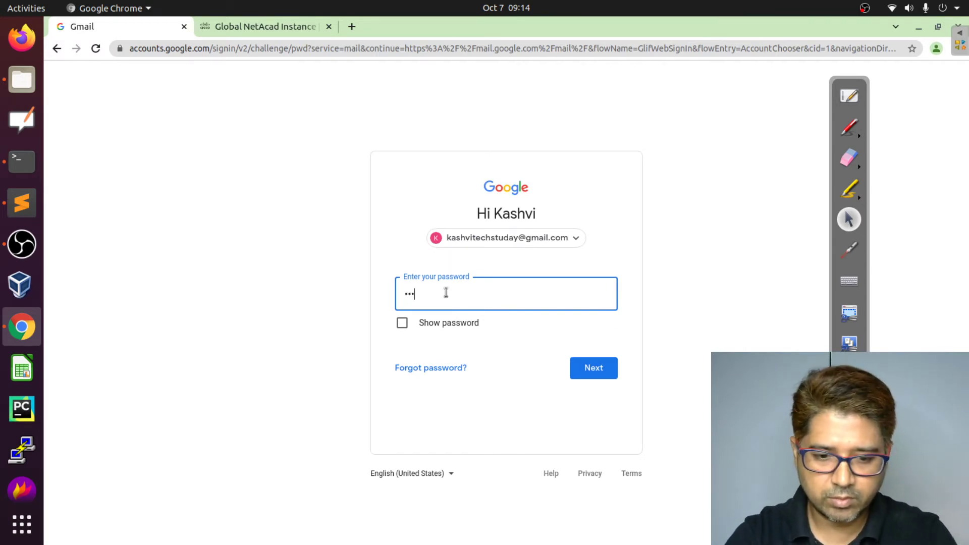
pyautogui.write('•••••')
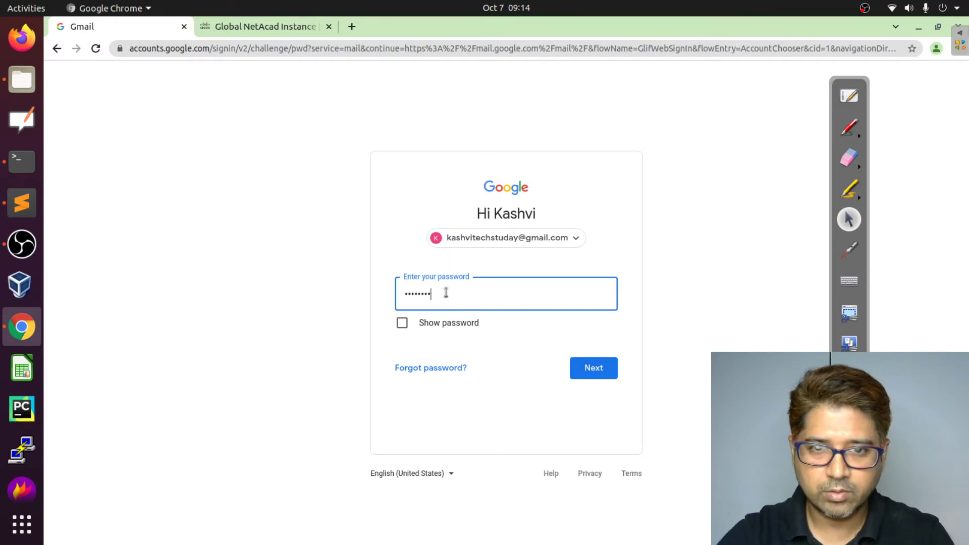
pyautogui.click(593, 374)
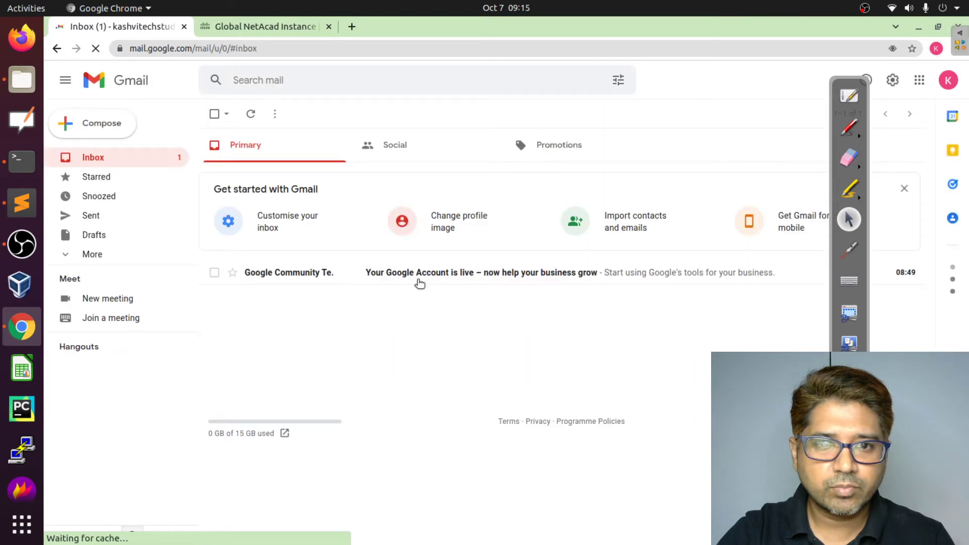
# Step: Compare the NetAcad activation notice with the Gmail inbox to look for the activation email
pyautogui.click(271, 27)
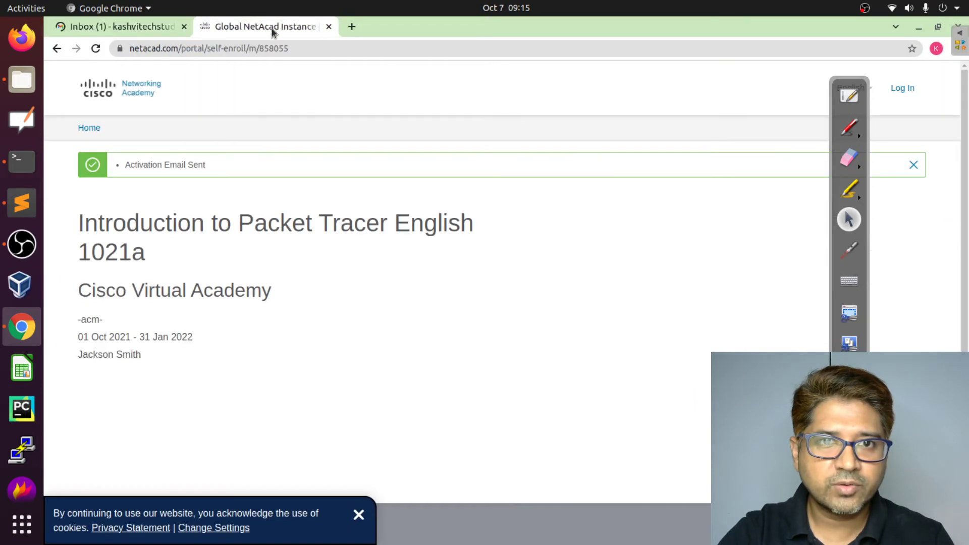
pyautogui.scroll(-1, 270, 347)
pyautogui.scroll(1, 270, 346)
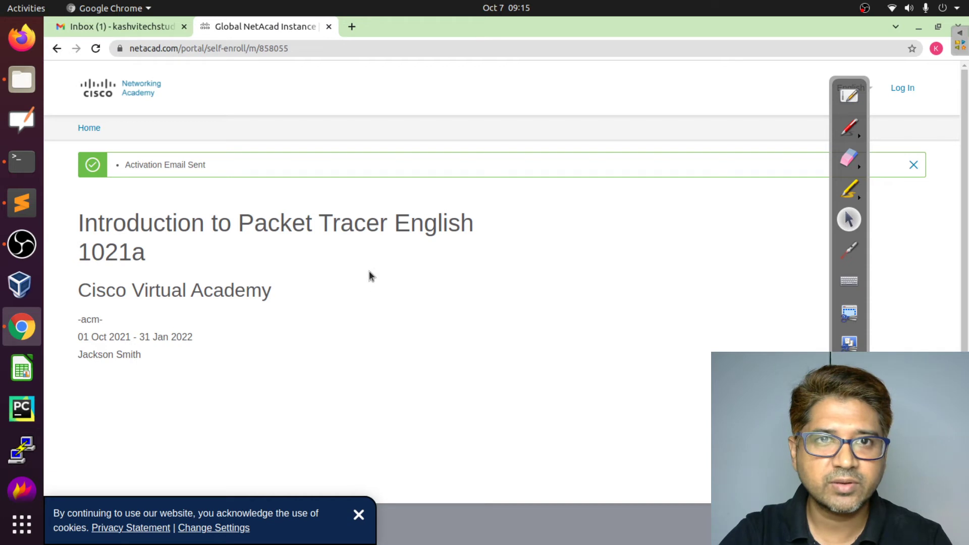
pyautogui.click(137, 26)
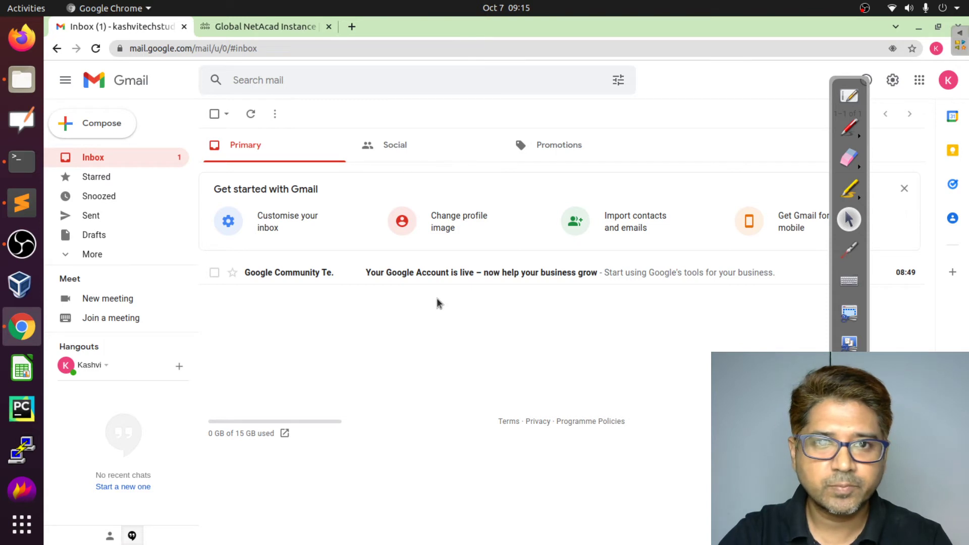
pyautogui.click(254, 28)
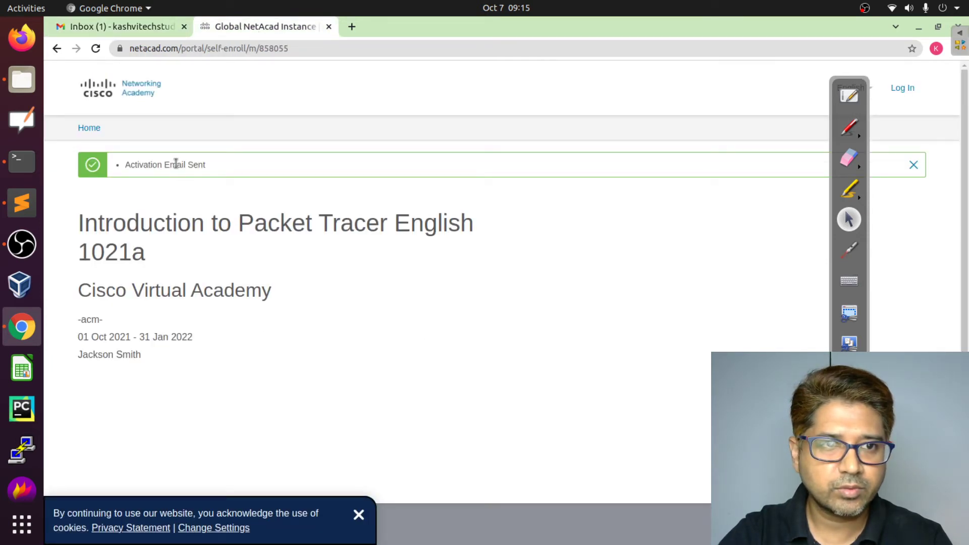
# Step: Go to the Networking Academy home page and reload the Gmail inbox to check again for the activation email
pyautogui.click(91, 129)
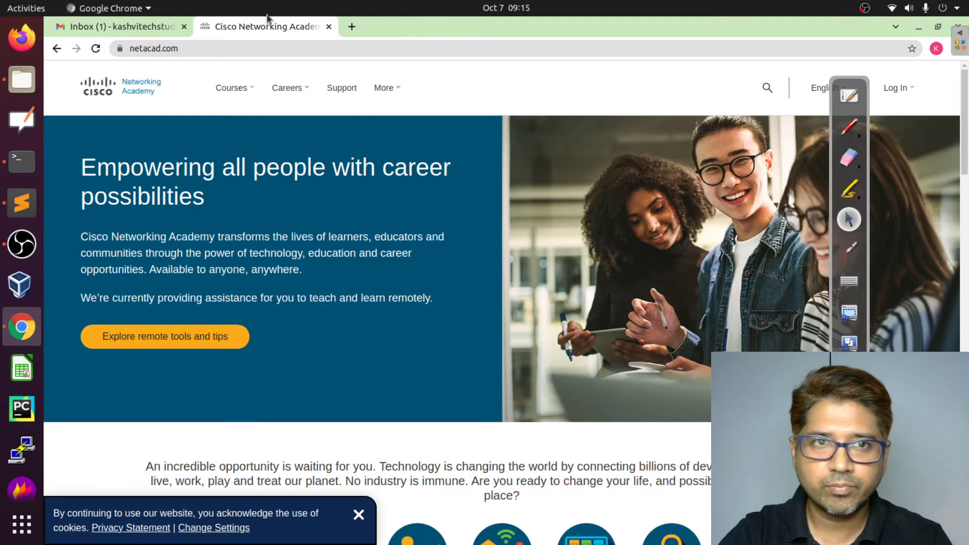
pyautogui.click(122, 26)
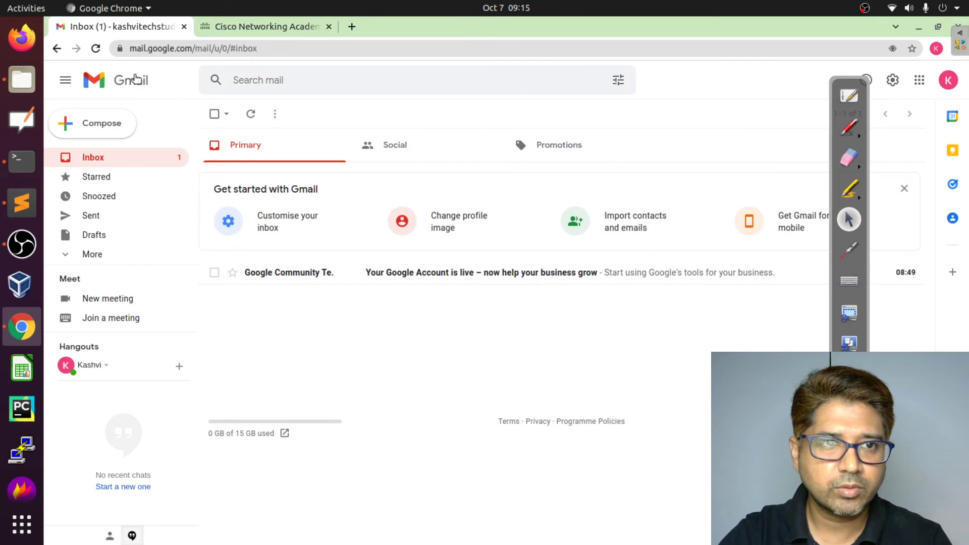
pyautogui.click(95, 49)
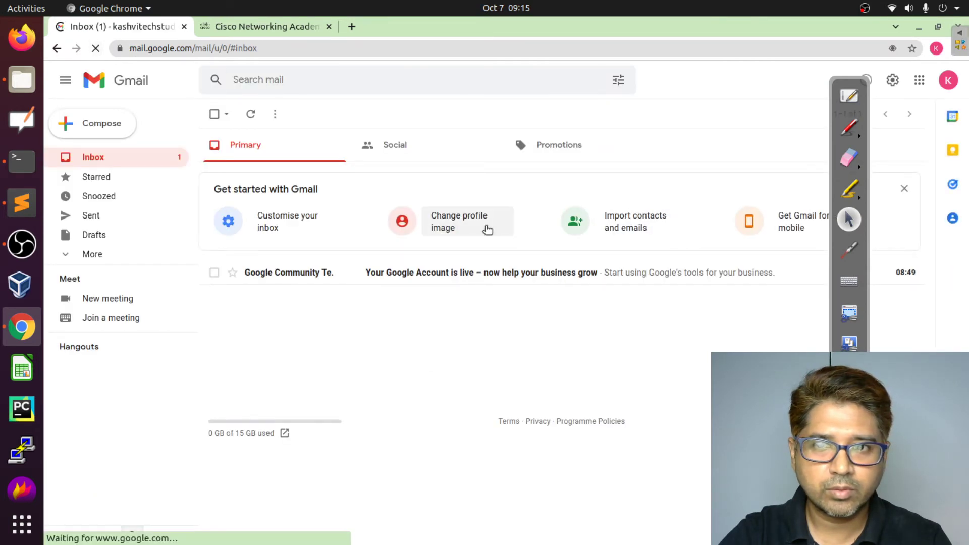
pyautogui.click(448, 230)
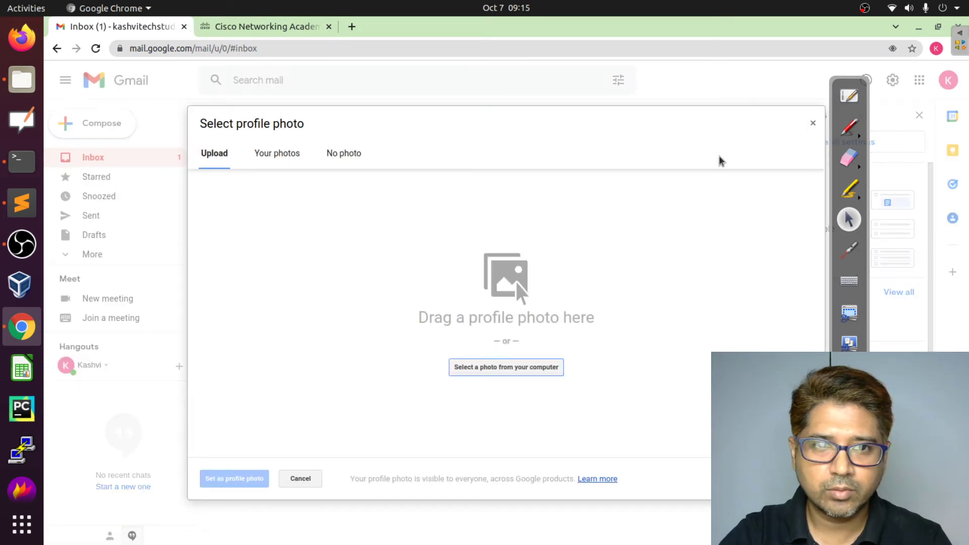
pyautogui.click(813, 123)
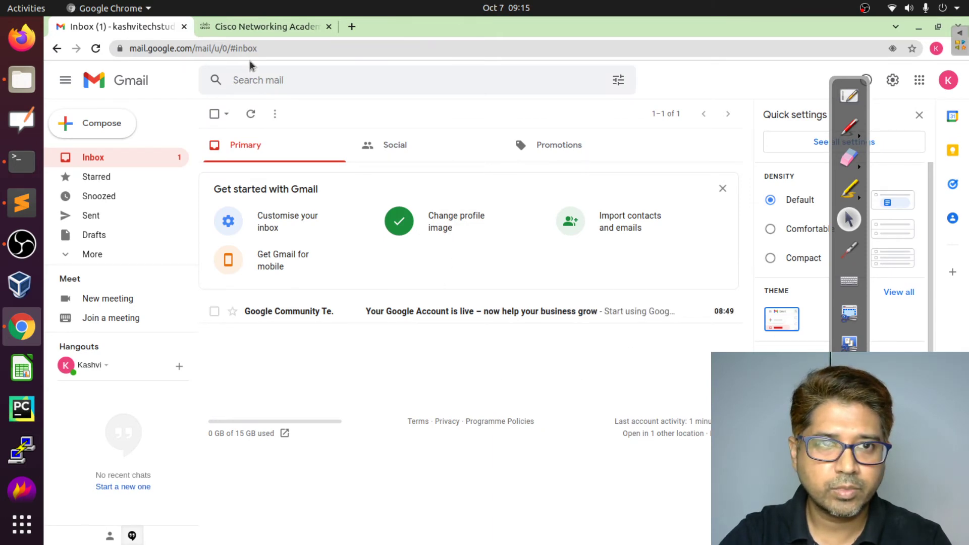
# Step: Search Google for "packet tracer download" in a new tab and open the netacad.com Cisco Packet Tracer result
pyautogui.click(260, 26)
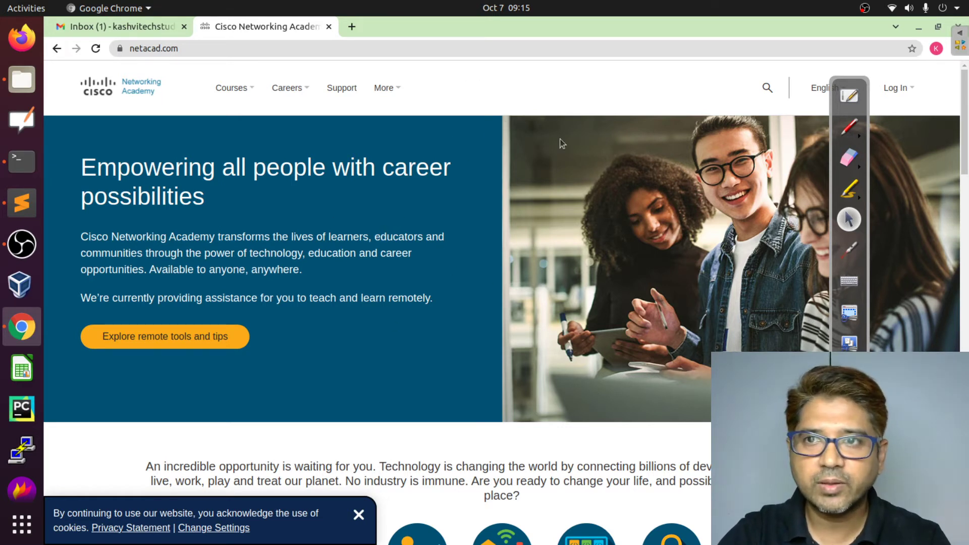
pyautogui.click(351, 26)
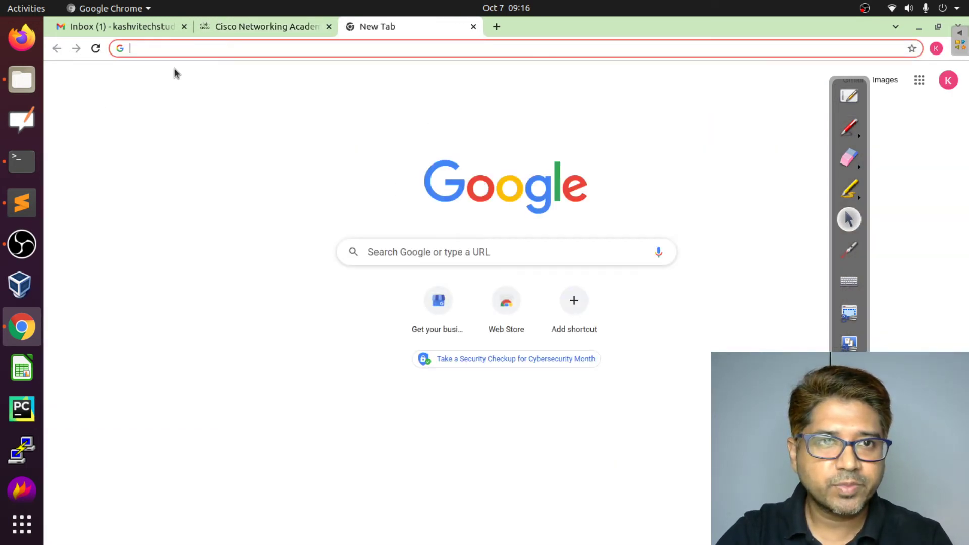
pyautogui.click(139, 48)
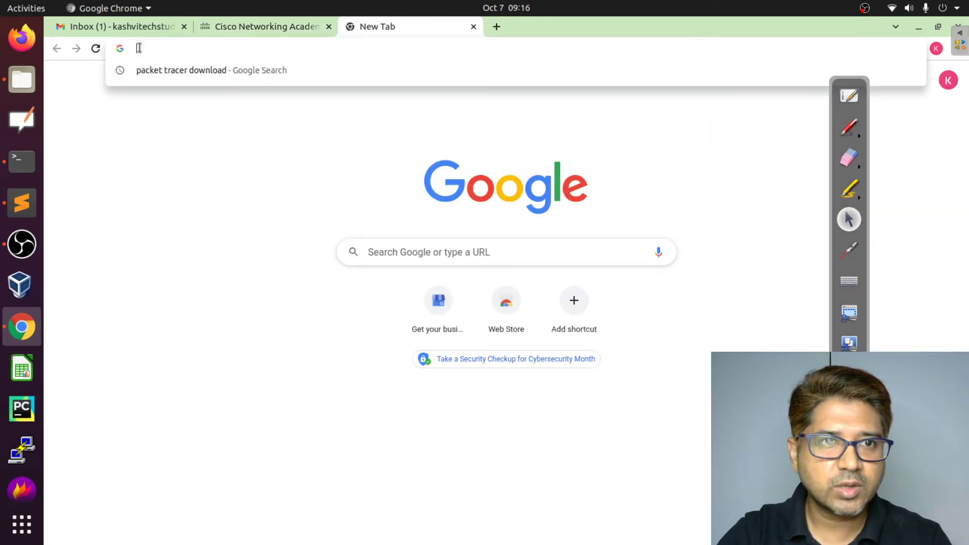
pyautogui.click(157, 147)
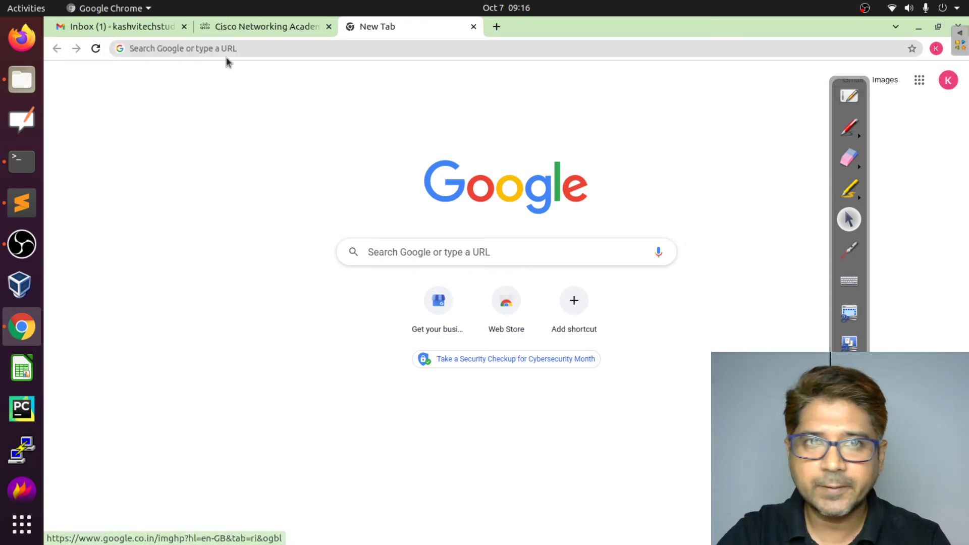
pyautogui.click(245, 50)
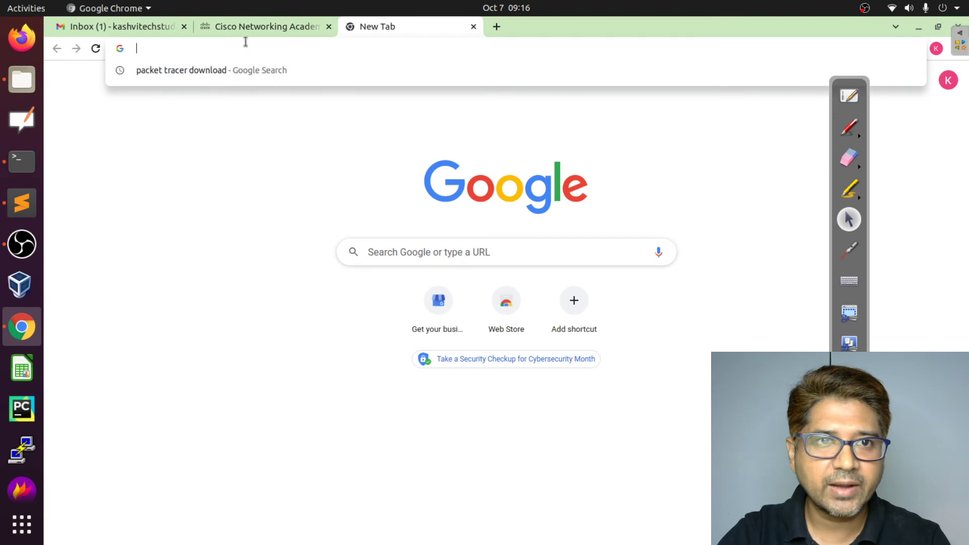
pyautogui.press('Down')
pyautogui.click(176, 70)
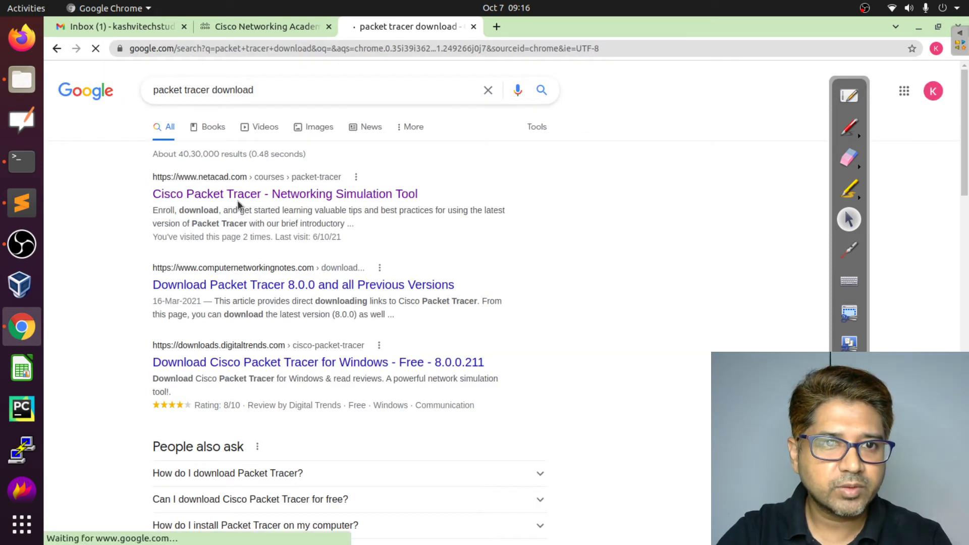
pyautogui.click(243, 195)
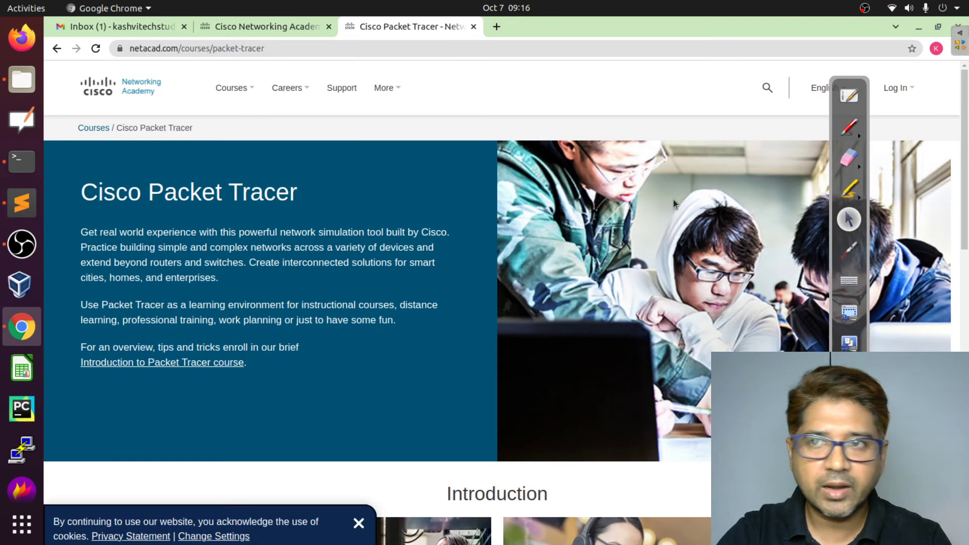
# Step: Open the Networking Academy login page, moving the floating annotation toolbar out of the way
pyautogui.moveTo(904, 89)
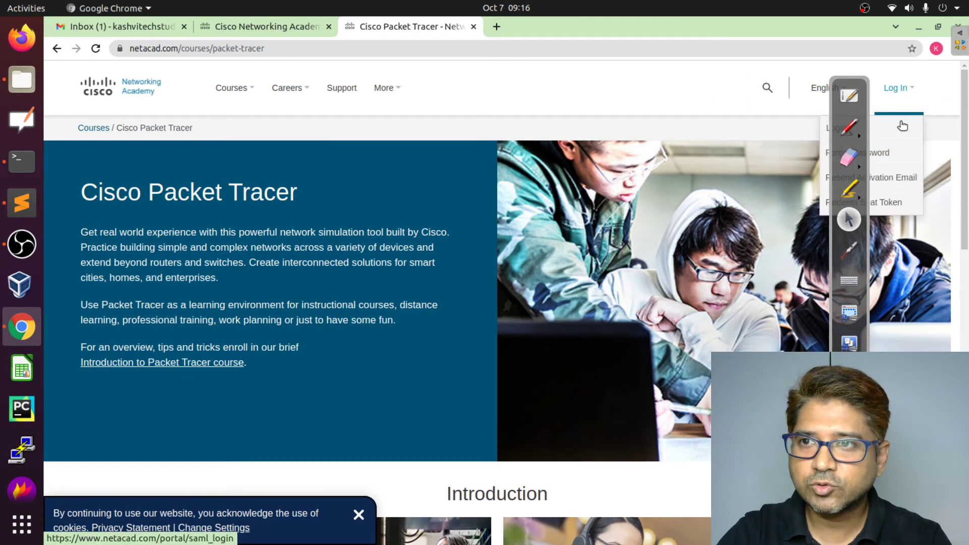
pyautogui.moveTo(860, 95)
pyautogui.mouseDown()
pyautogui.moveTo(495, 113)
pyautogui.moveTo(502, 124)
pyautogui.mouseUp()
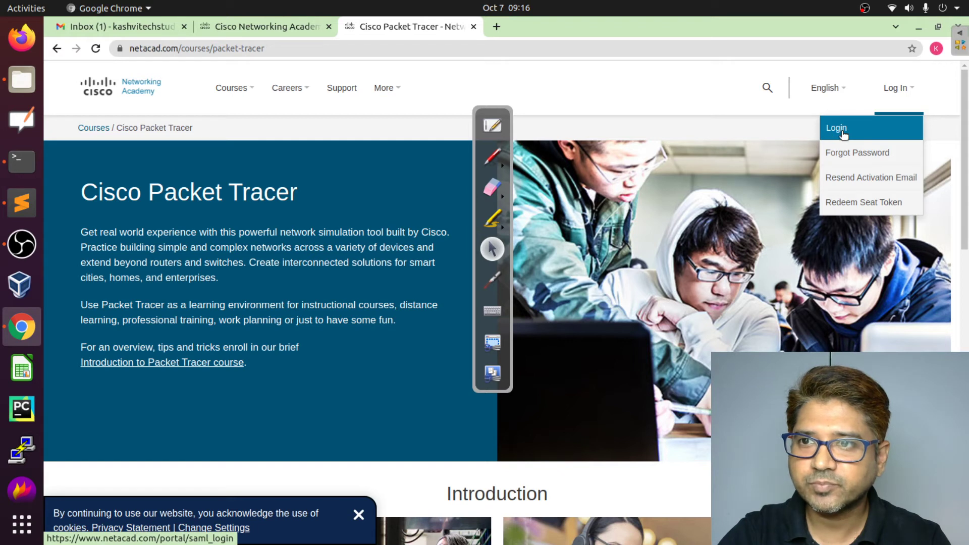
pyautogui.click(841, 131)
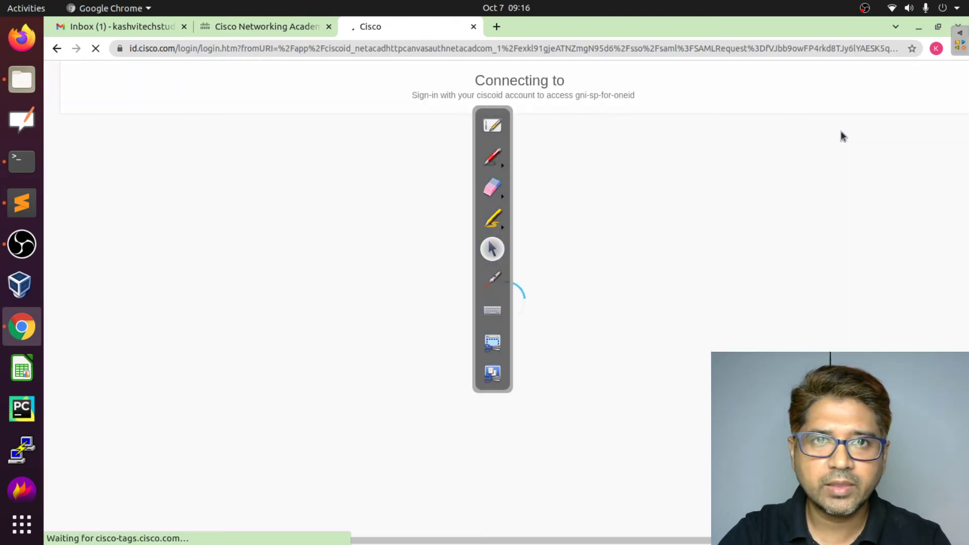
pyautogui.moveTo(499, 114); pyautogui.dragTo(947, 114)
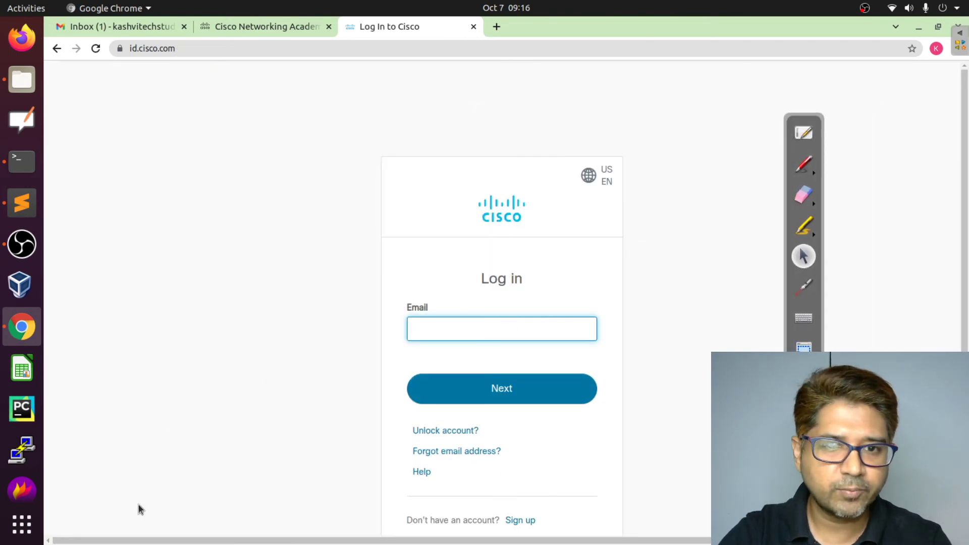
pyautogui.scroll(-4, 13, 303)
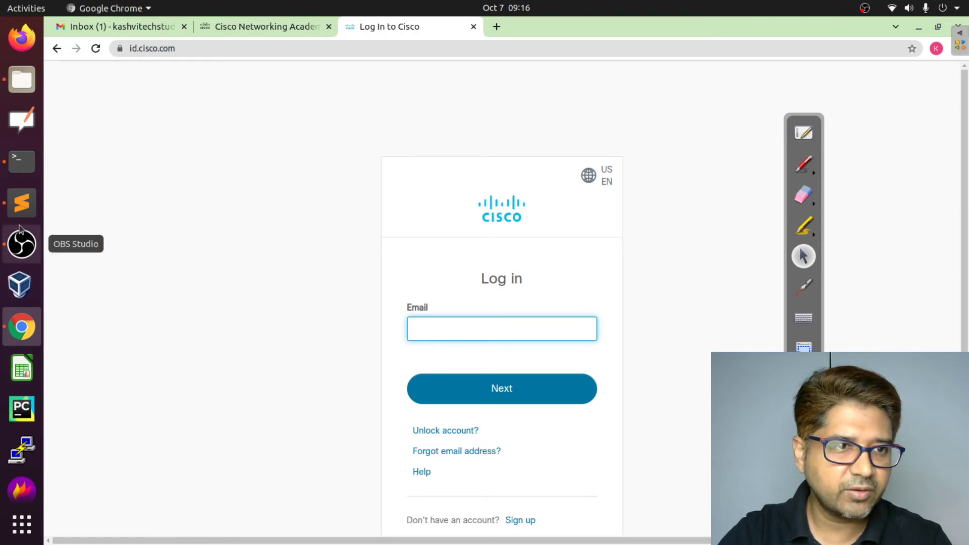
pyautogui.scroll(4, 13, 308)
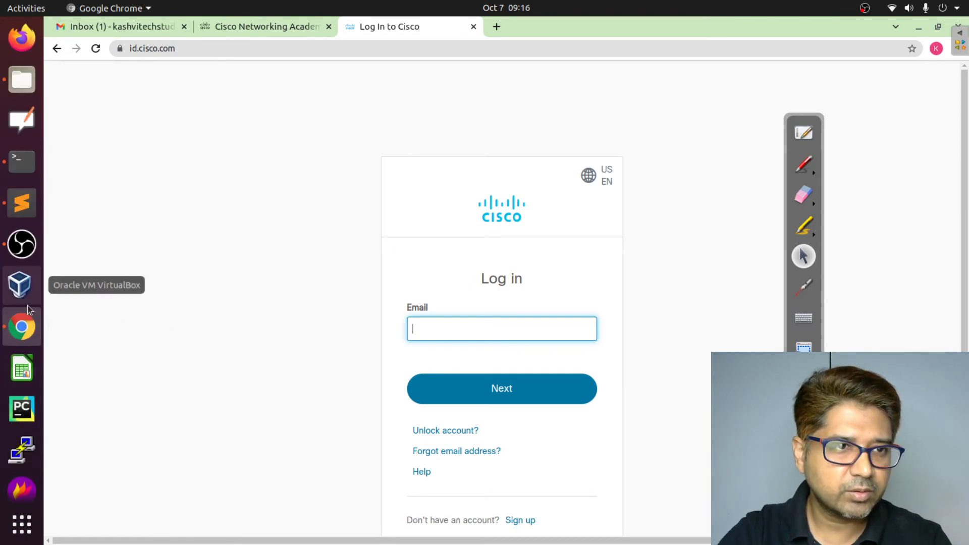
# Step: Switch to the CiscoTechnology_Notes file in Sublime Text and copy the email address on line 205
pyautogui.click(22, 205)
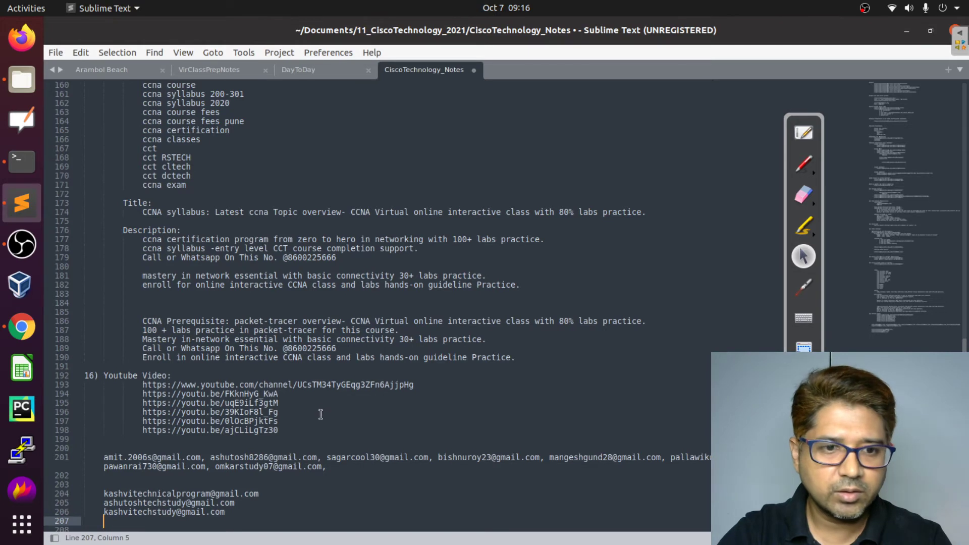
pyautogui.scroll(-1, 342, 410)
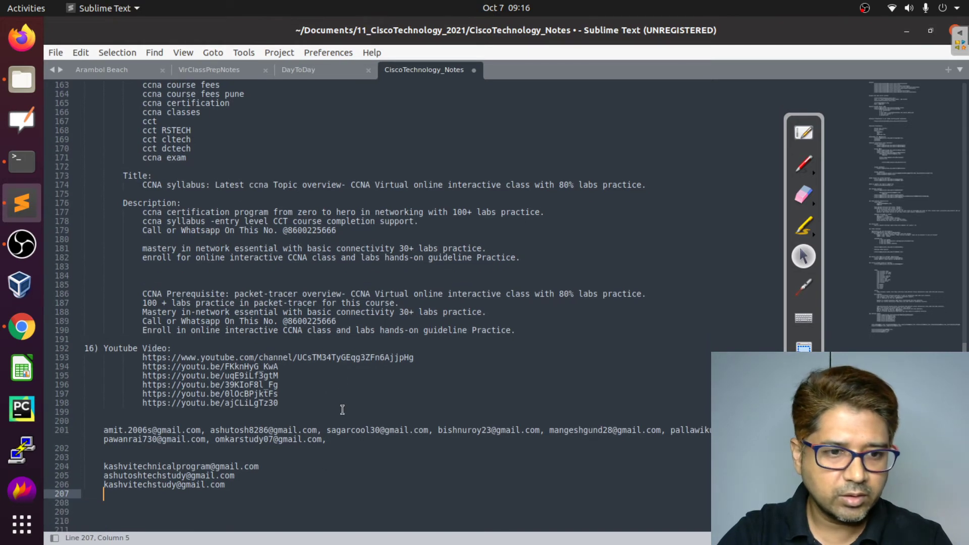
pyautogui.click(102, 467)
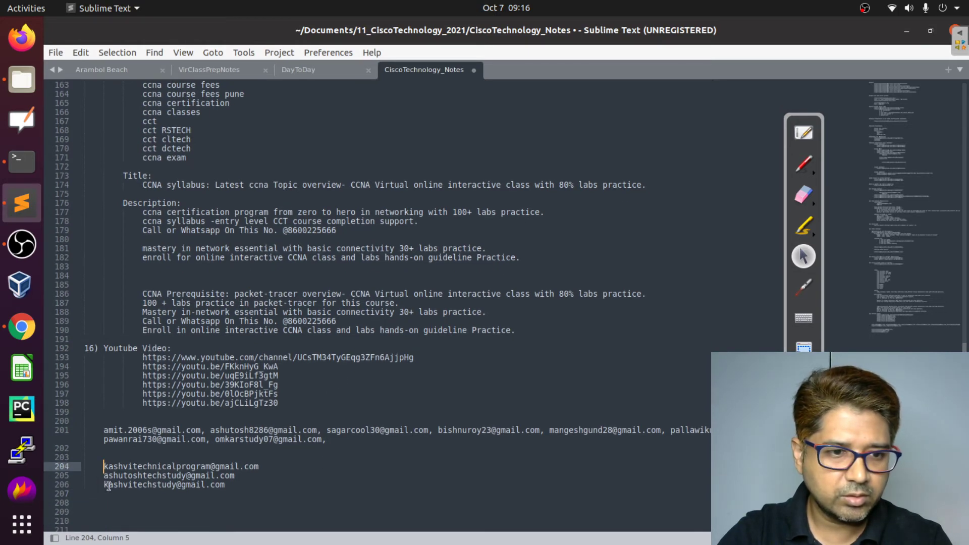
pyautogui.moveTo(107, 476); pyautogui.dragTo(151, 480)
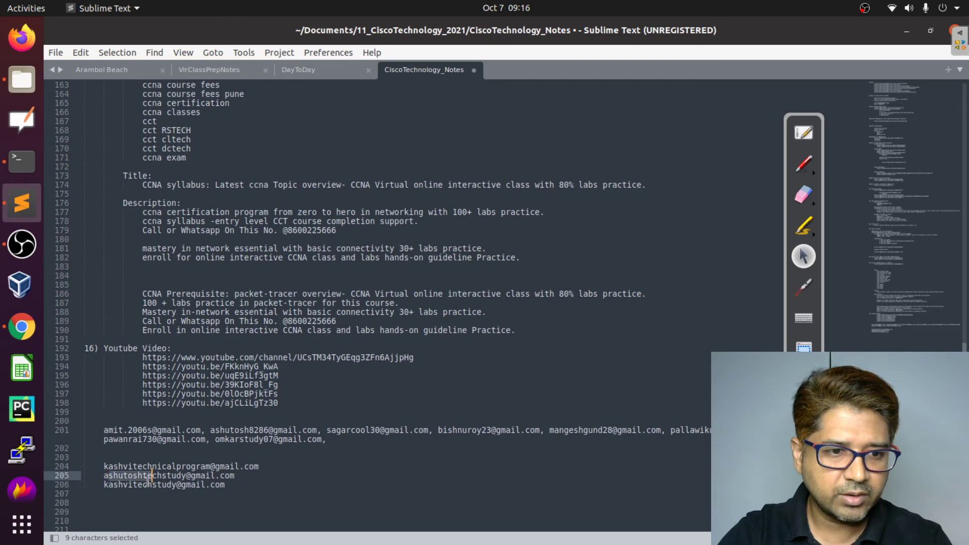
pyautogui.hotkey('ctrl', 'l')
pyautogui.hotkey('ctrl', 'l')
pyautogui.click(234, 493)
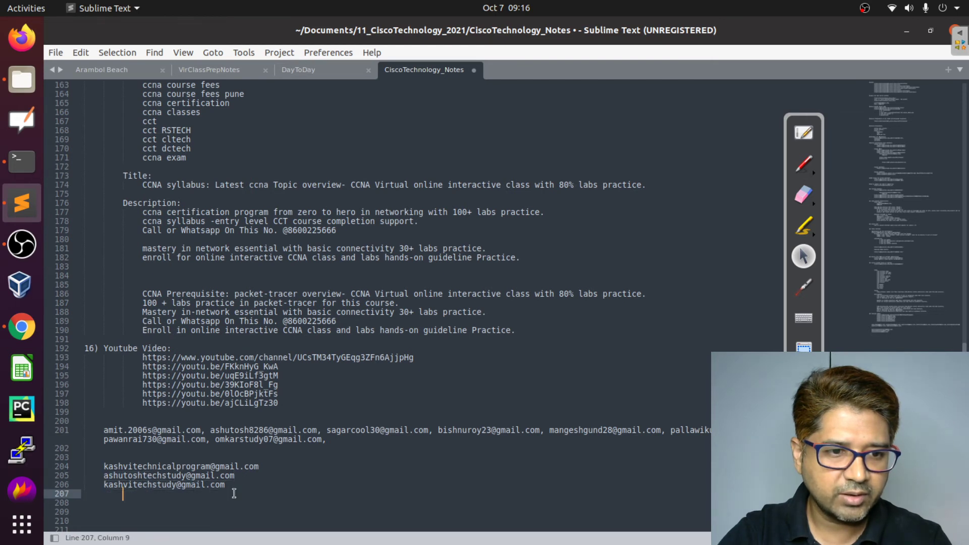
pyautogui.moveTo(104, 478); pyautogui.dragTo(257, 475)
pyautogui.hotkey('ctrl', 'c')
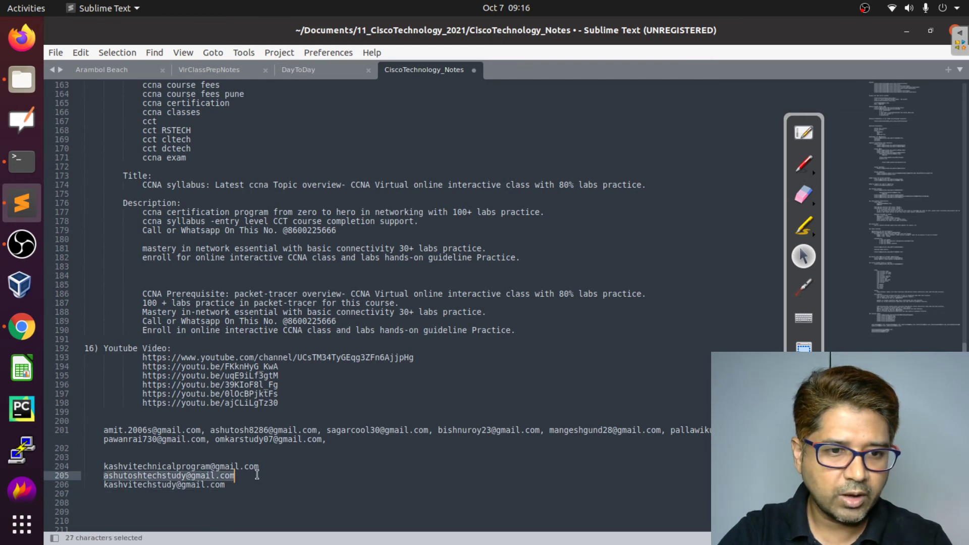
# Step: Return to the Cisco login page in Chrome, paste the copied email address and continue to the password stage
pyautogui.hotkey('alt', 'Tab')
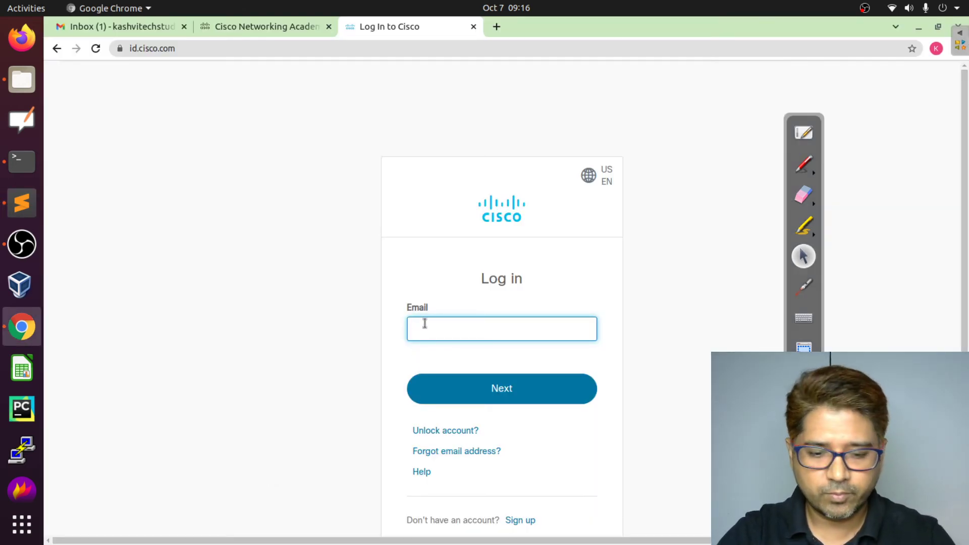
pyautogui.hotkey('ctrl', 'v')
pyautogui.click(486, 397)
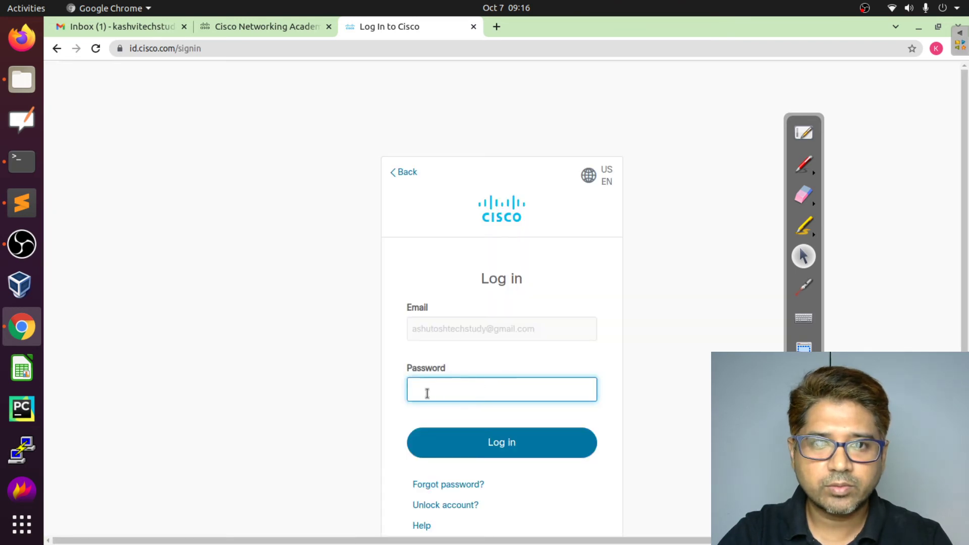
# Step: Enter the account password, log in to Networking Academy and dismiss the browser's offer to save the password
pyautogui.click(426, 393)
pyautogui.write('a')
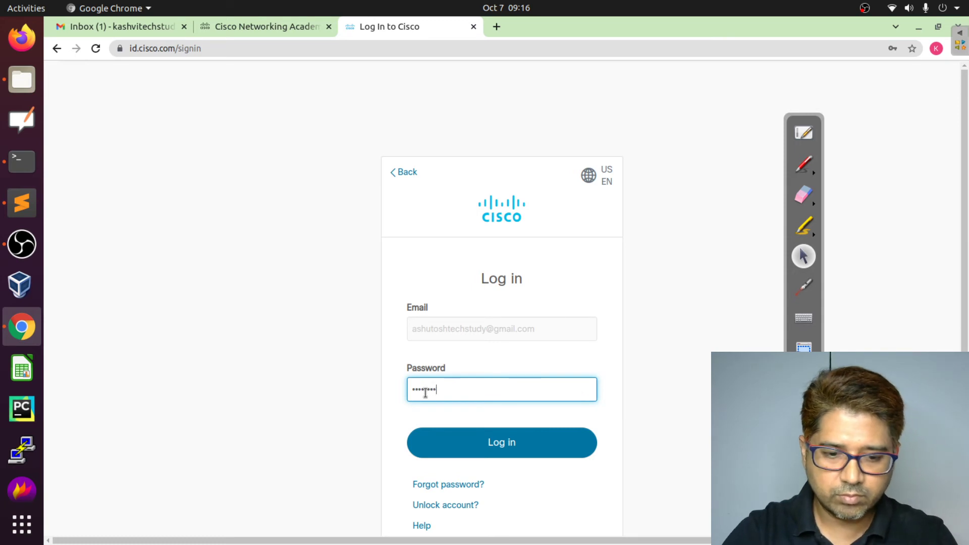
pyautogui.click(504, 442)
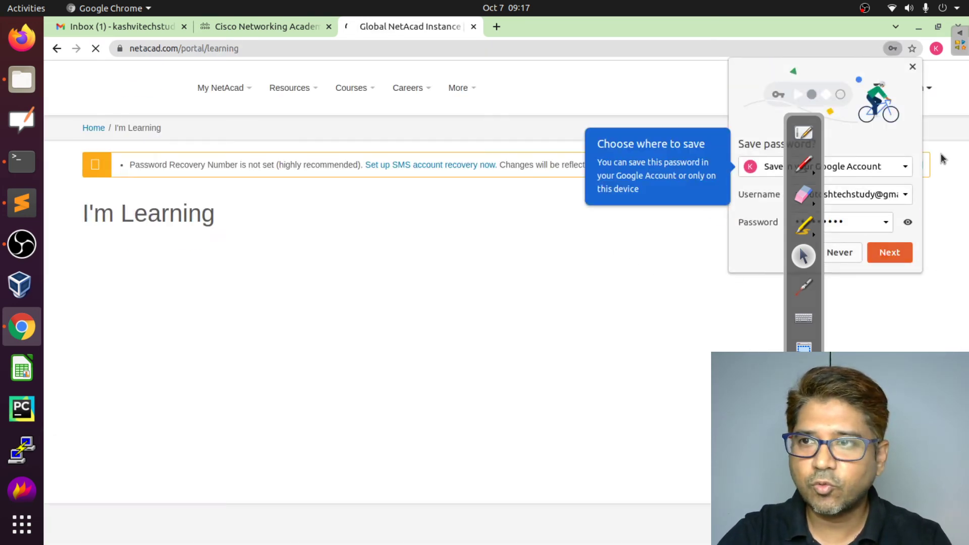
pyautogui.click(913, 67)
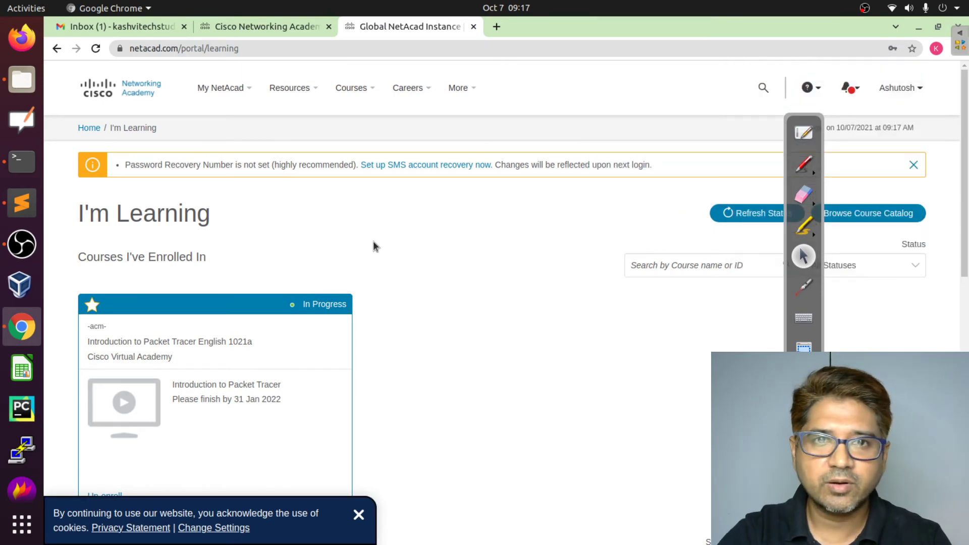
# Step: Move the floating annotation toolbar away from the course controls and open the Download Packet Tracer resource page
pyautogui.scroll(-2, 375, 245)
pyautogui.scroll(-2, 418, 273)
pyautogui.scroll(2, 417, 277)
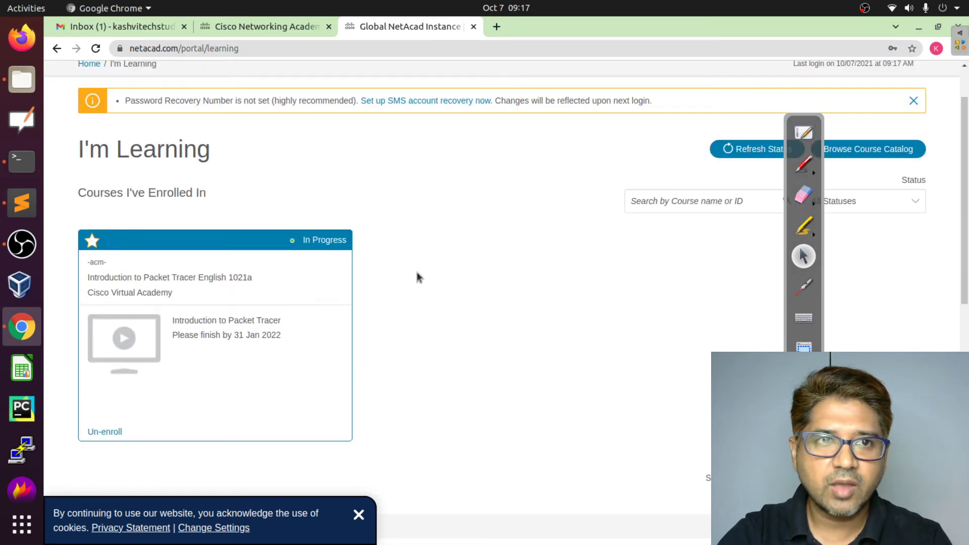
pyautogui.scroll(2, 558, 197)
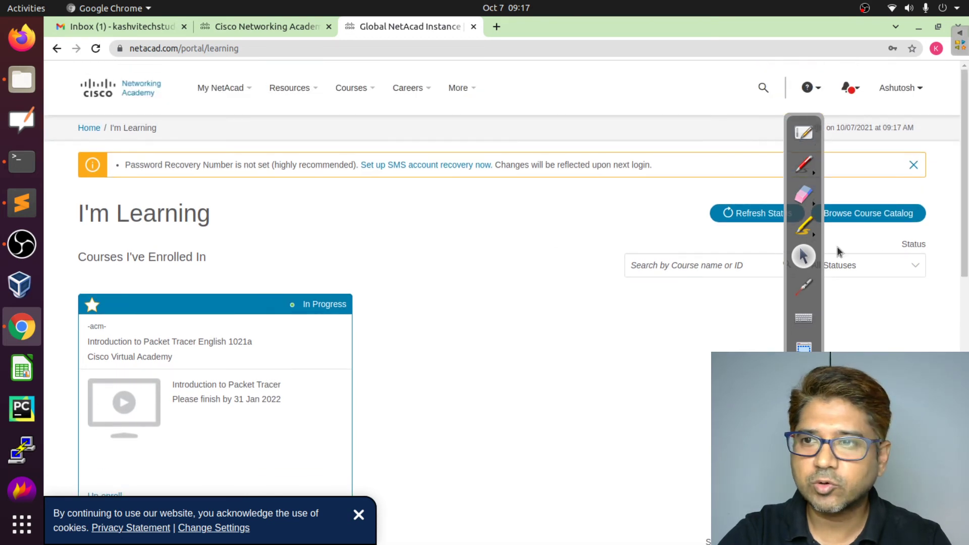
pyautogui.moveTo(802, 124)
pyautogui.mouseDown()
pyautogui.moveTo(660, 117)
pyautogui.moveTo(667, 124)
pyautogui.mouseUp()
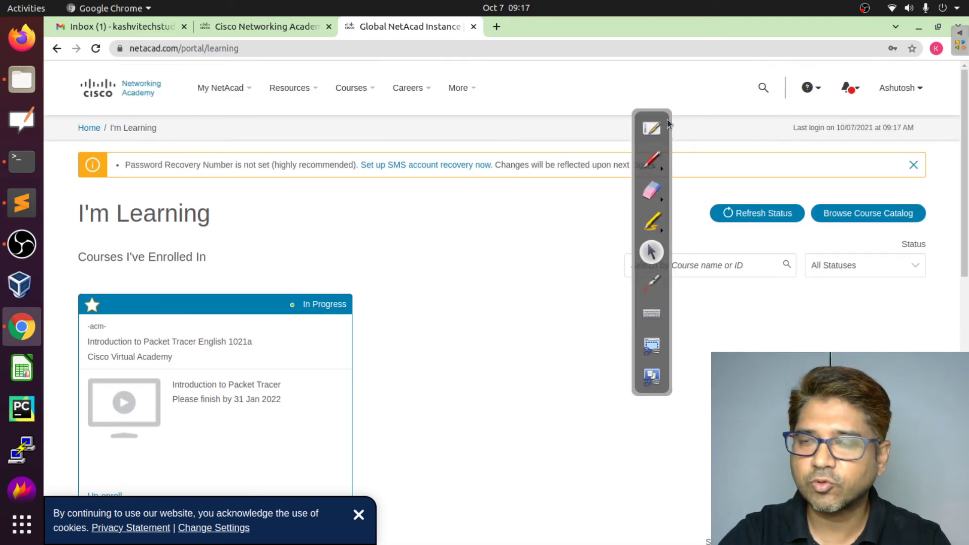
pyautogui.moveTo(913, 98)
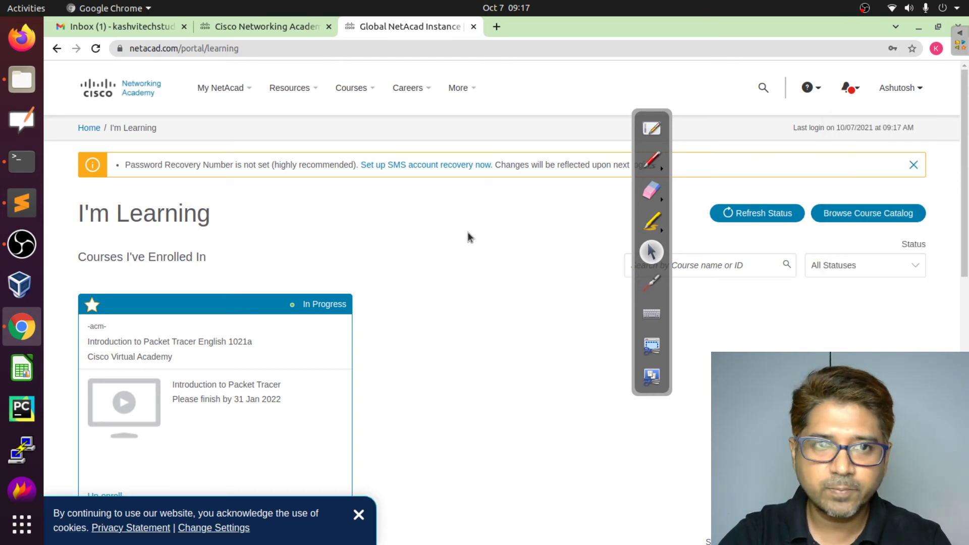
pyautogui.moveTo(228, 98)
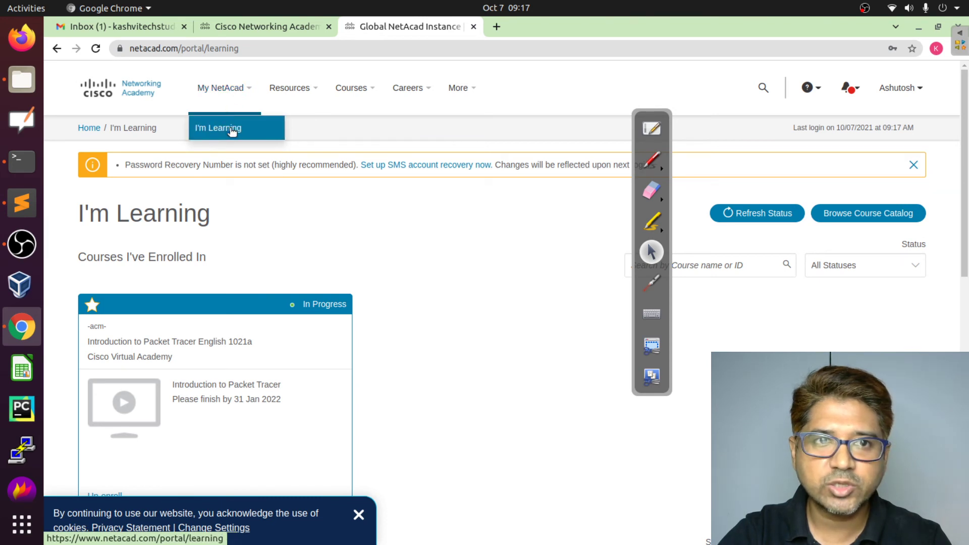
pyautogui.moveTo(292, 107)
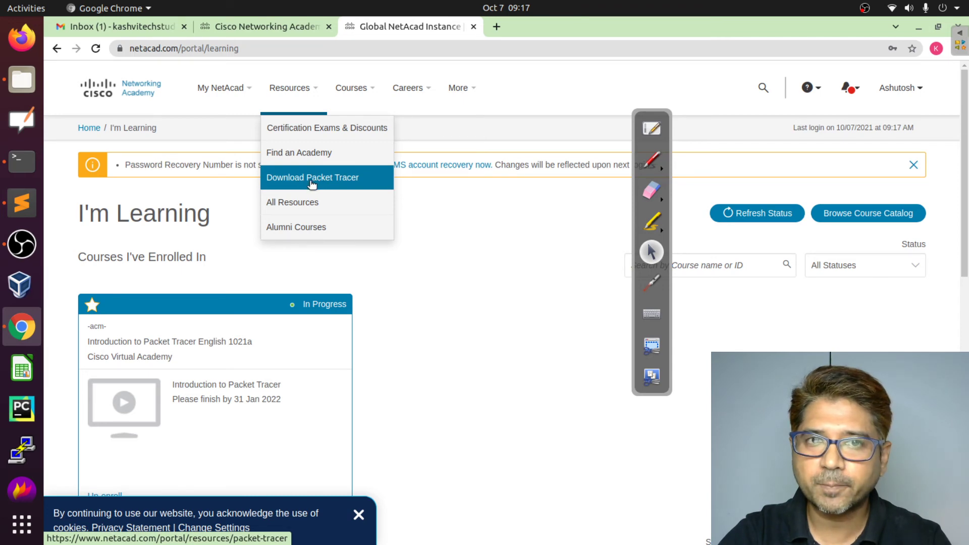
pyautogui.click(317, 178)
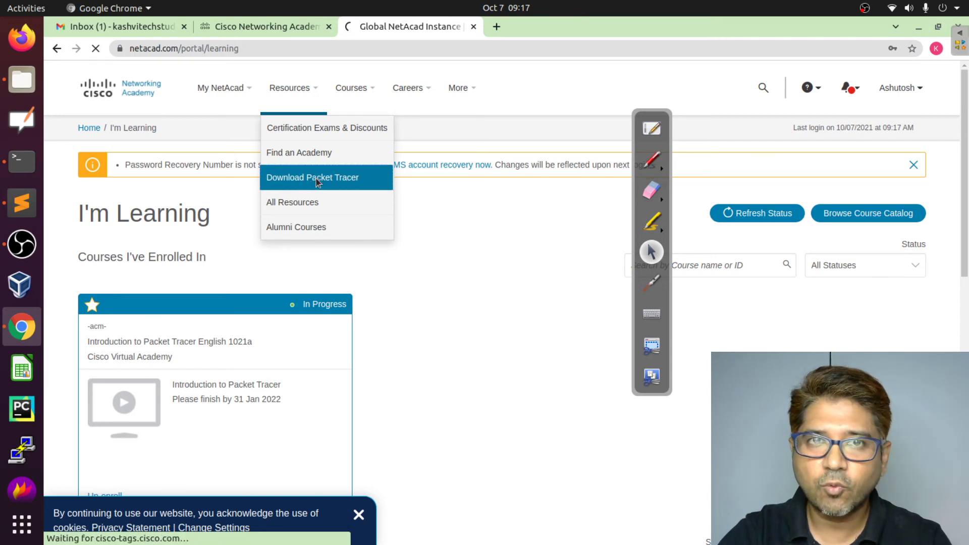
# Step: Examine the Packet Tracer page's course list, system requirements and download options for Windows, Ubuntu and macOS, including previous versions
pyautogui.scroll(-10, 367, 262)
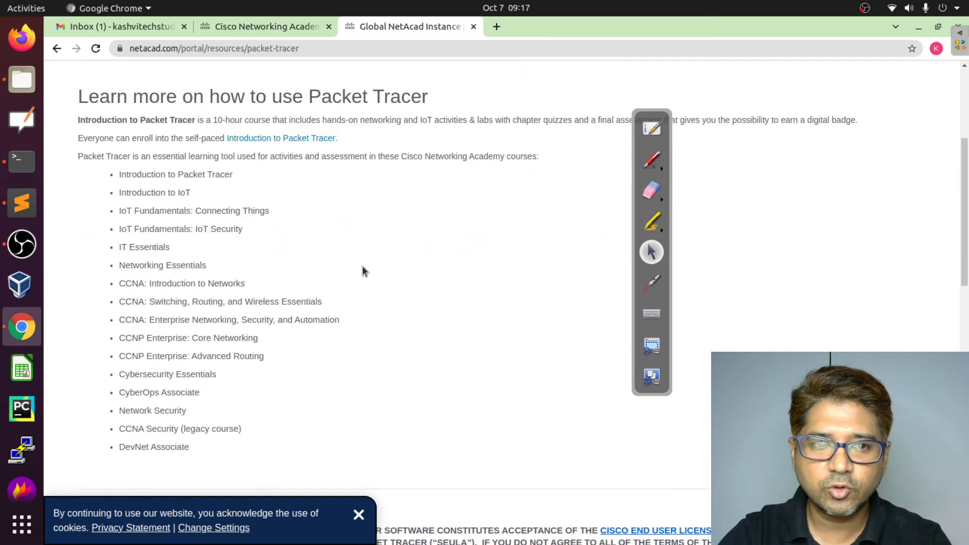
pyautogui.scroll(-8, 365, 271)
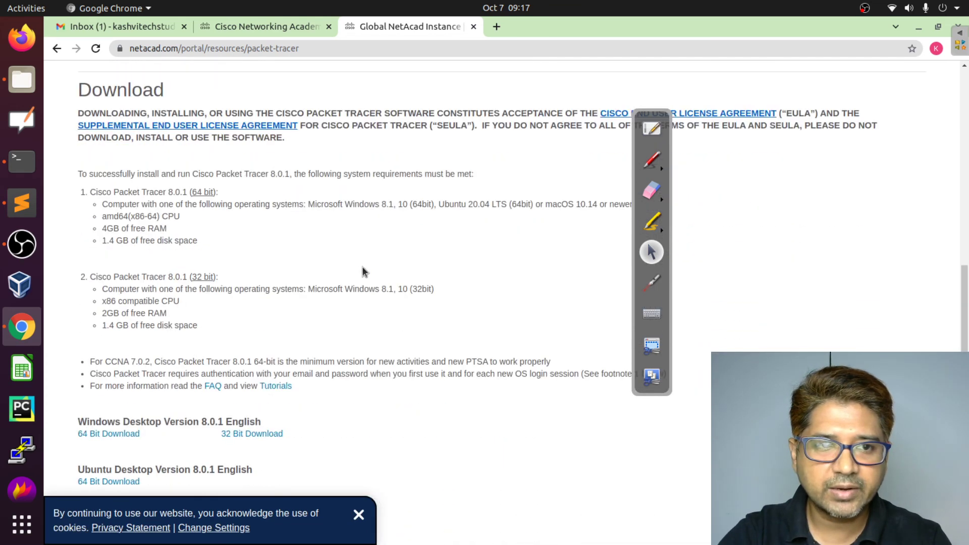
pyautogui.scroll(-2, 365, 272)
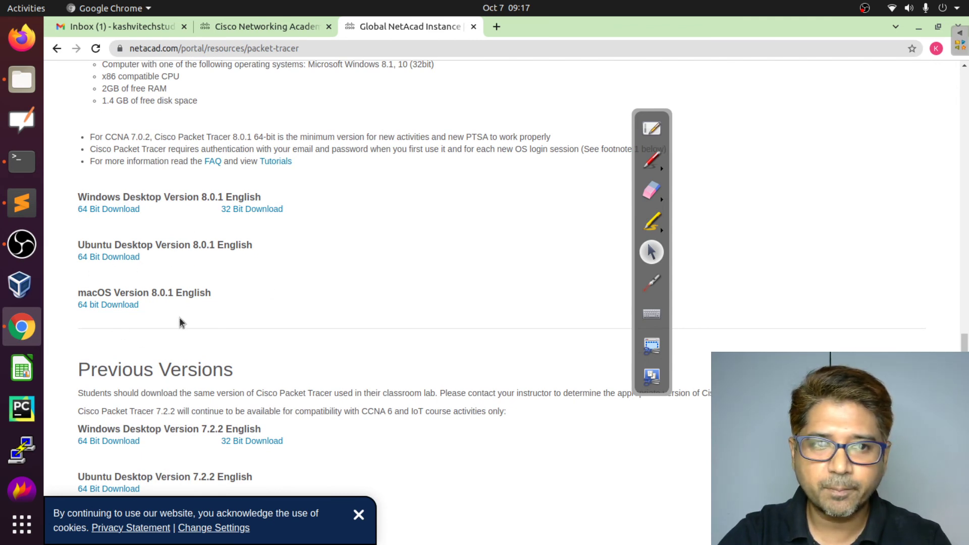
pyautogui.scroll(5, 416, 336)
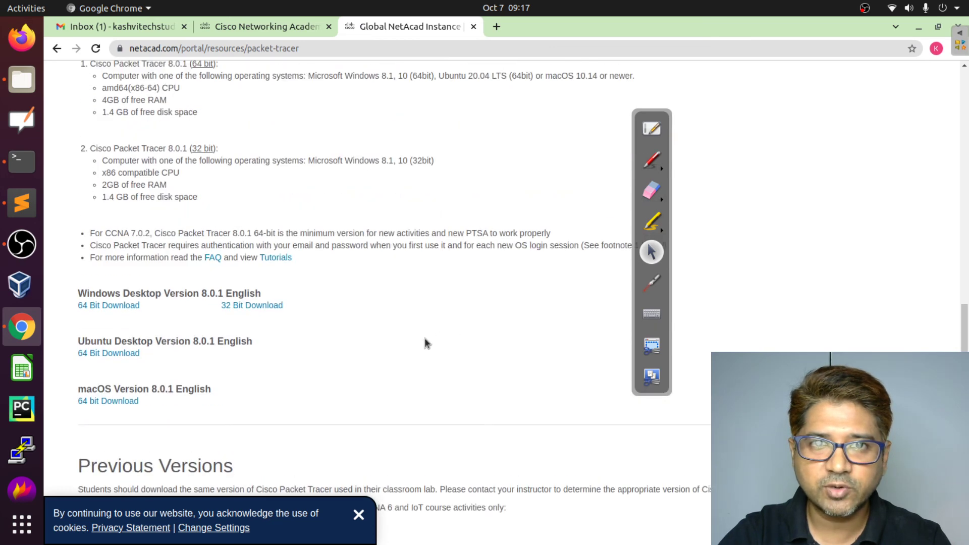
pyautogui.scroll(3, 425, 346)
pyautogui.scroll(-8, 425, 345)
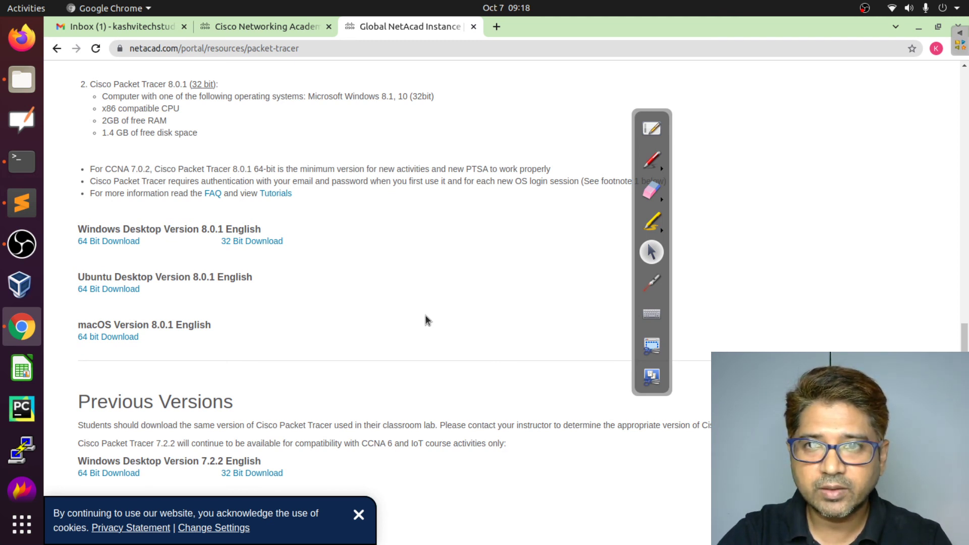
pyautogui.scroll(7, 425, 320)
pyautogui.scroll(9, 454, 331)
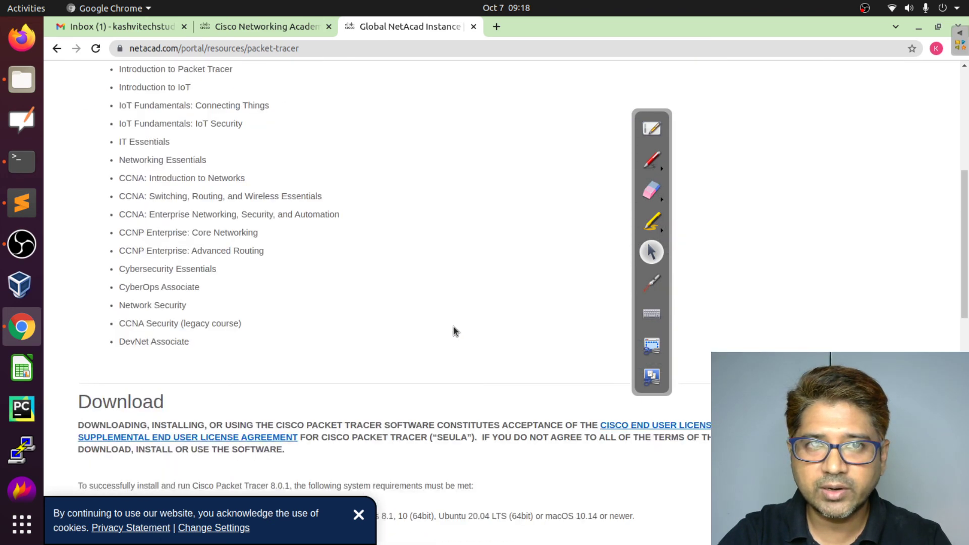